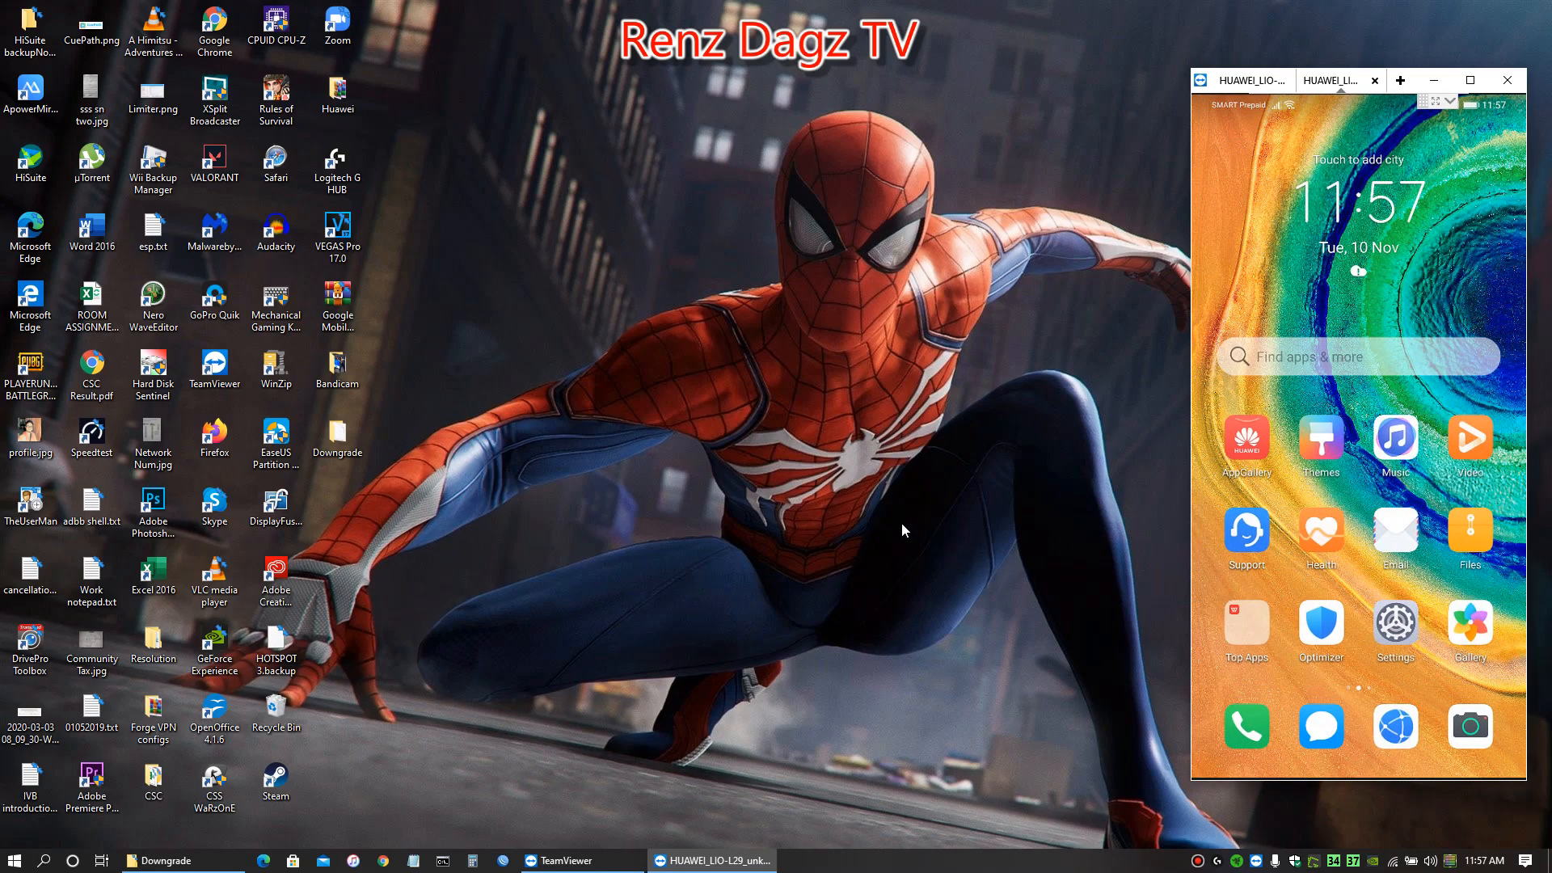
Open the Downgrade folder on the desktop and extract 2.12.17.3 (1).zip into a folder of the same name
{"action": "left_click", "coordinate": [346, 445]}
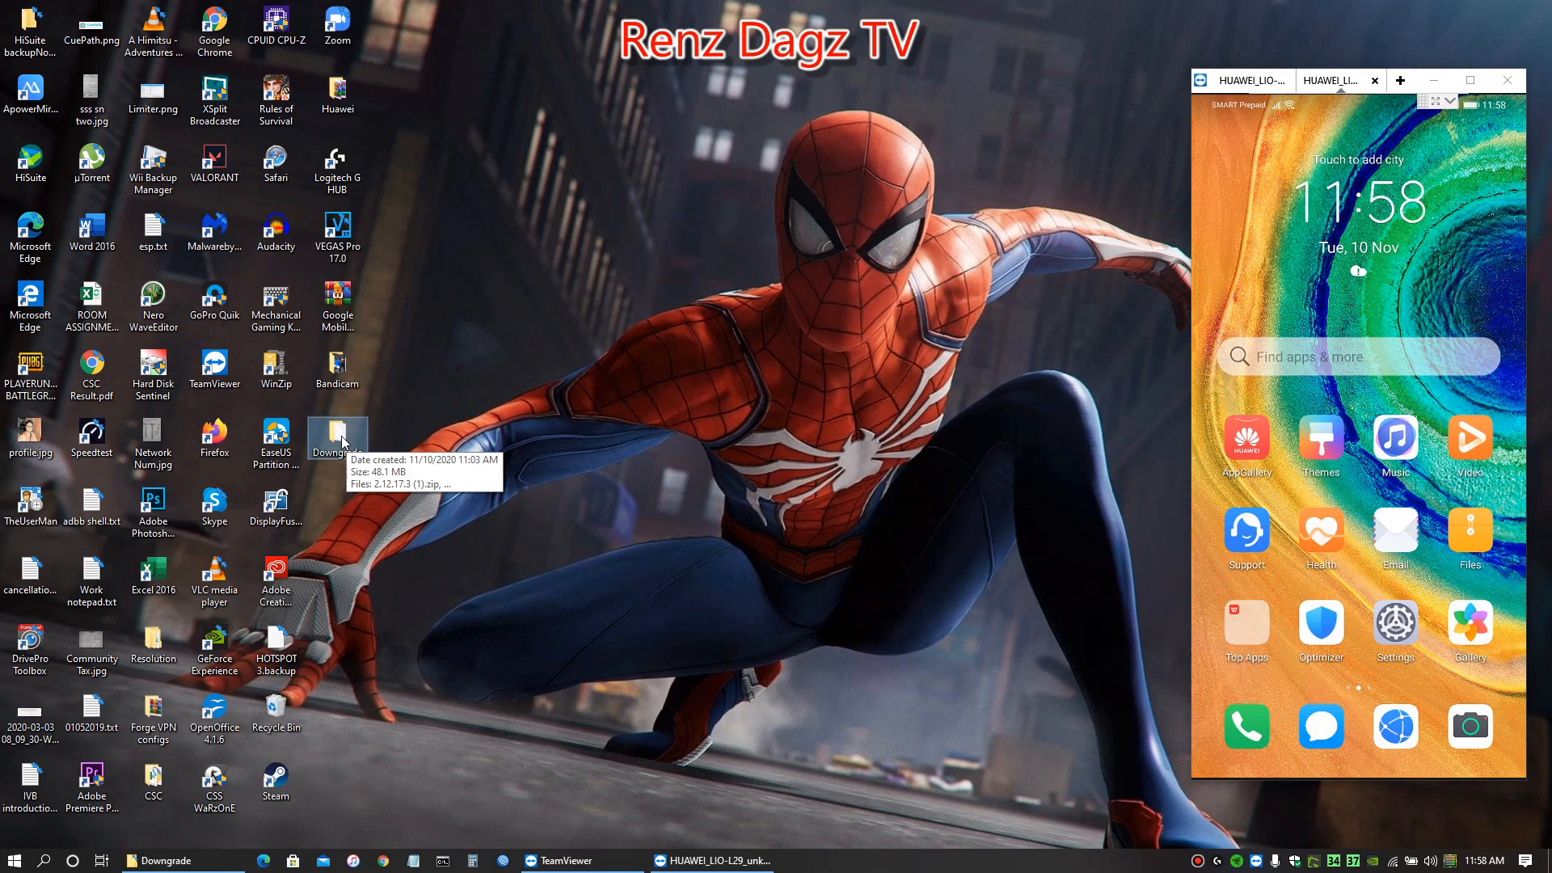
{"action": "double_click", "coordinate": [340, 441]}
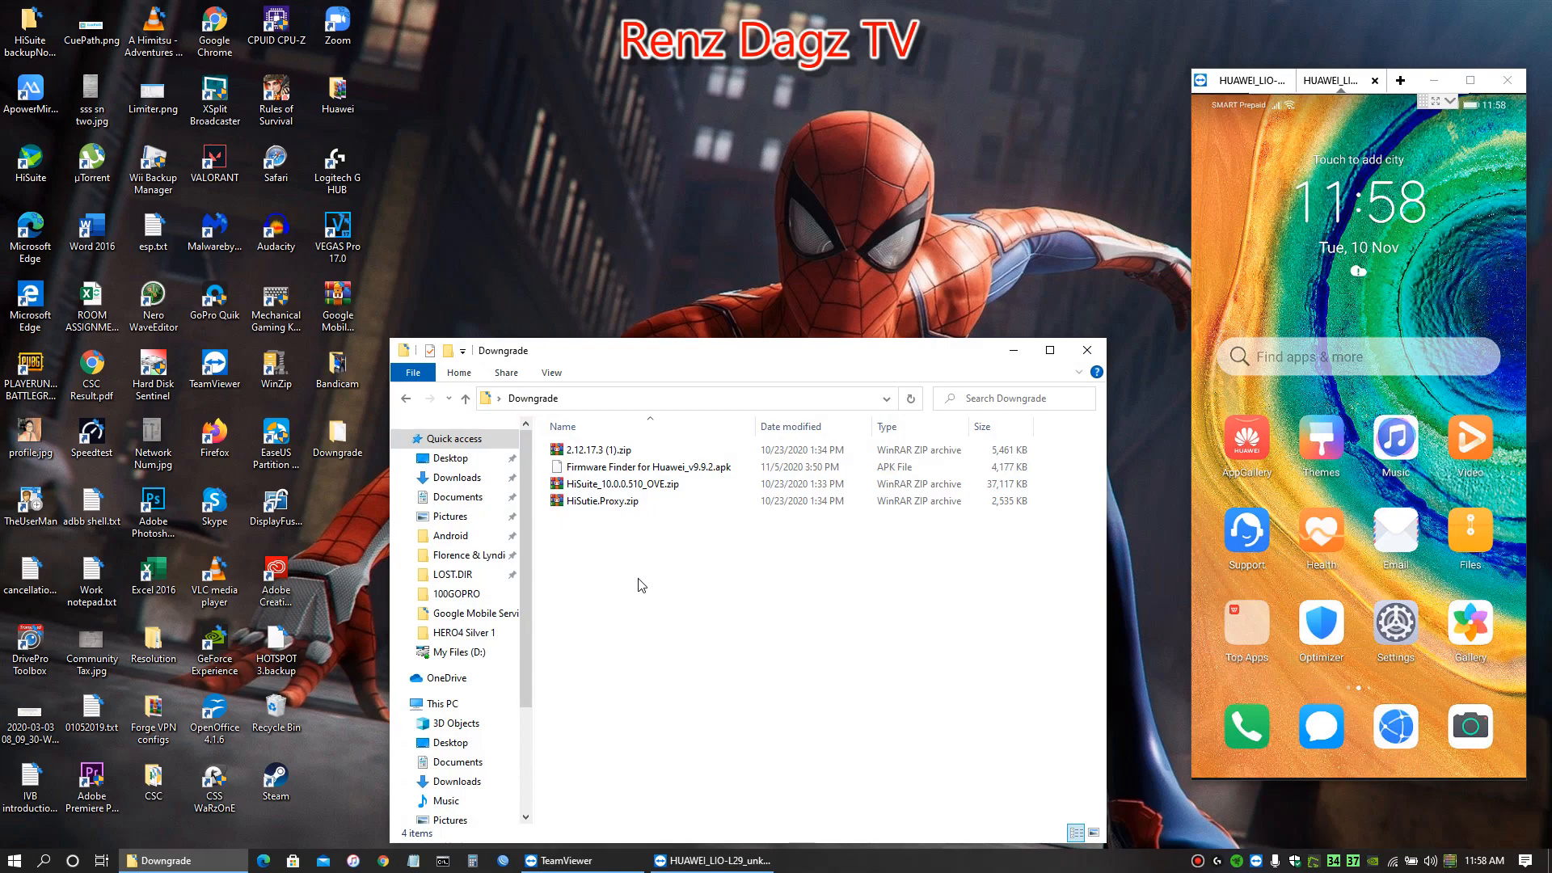
{"action": "left_click_drag", "start_coordinate": [746, 369], "coordinate": [766, 179]}
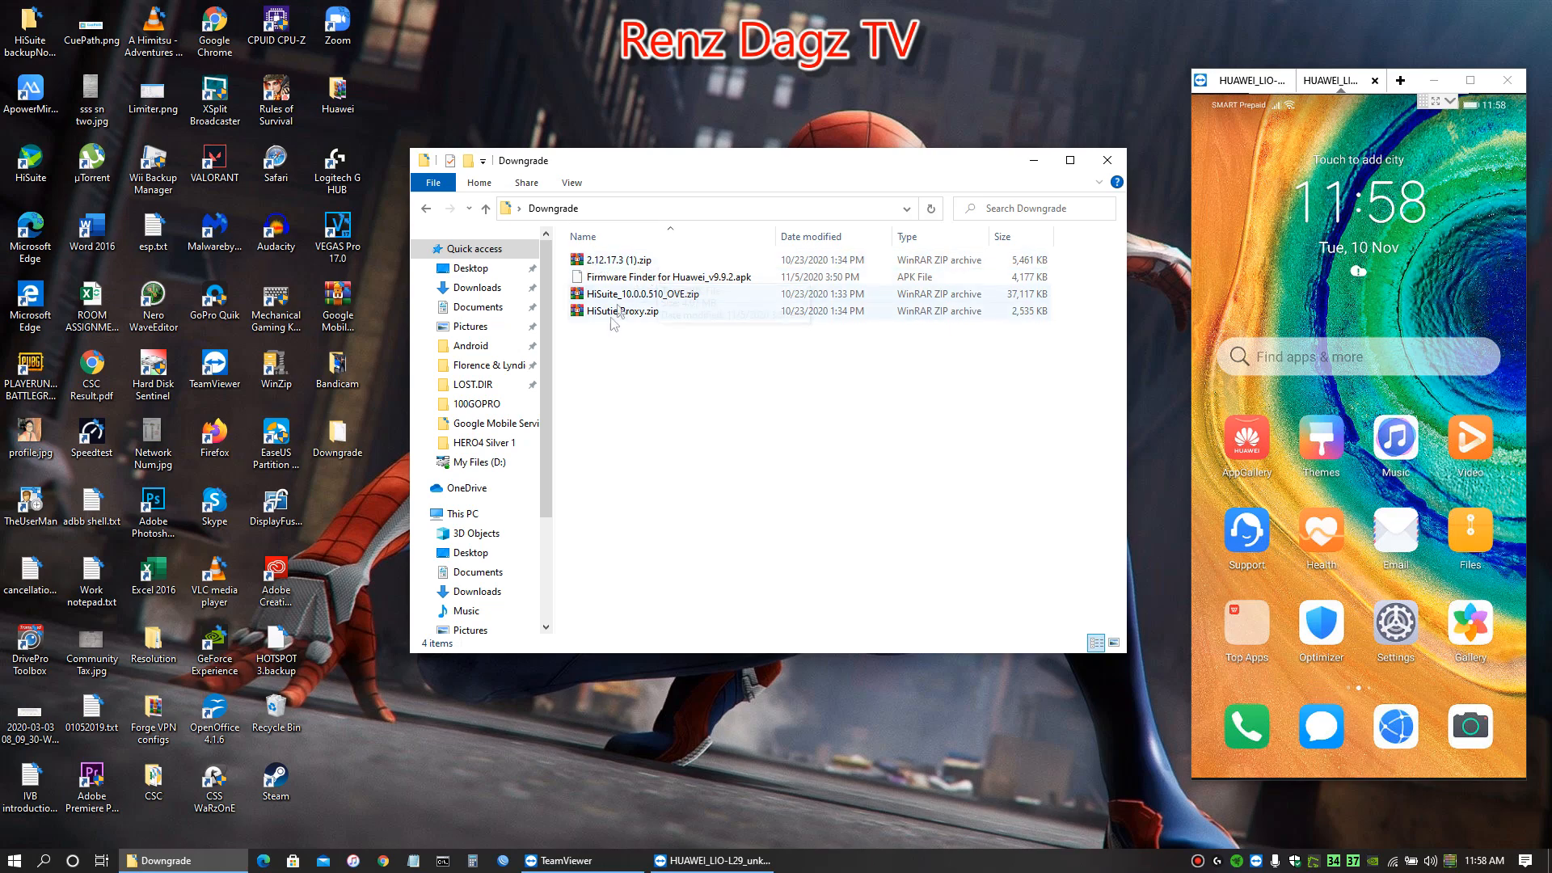
{"action": "left_click", "coordinate": [610, 261]}
{"action": "right_click", "coordinate": [610, 264]}
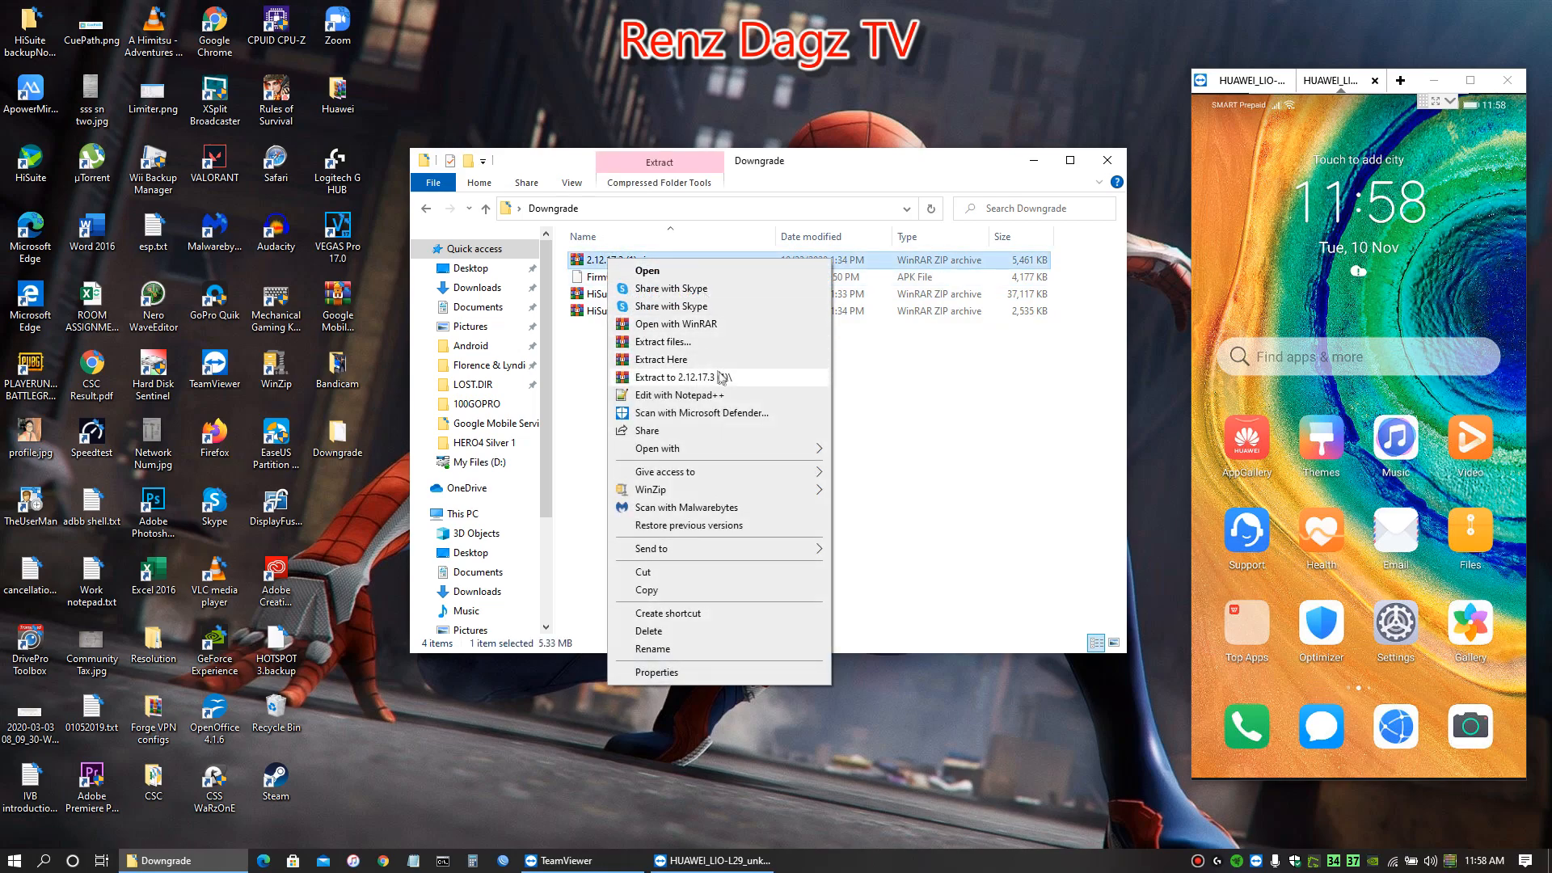
{"action": "left_click", "coordinate": [682, 377]}
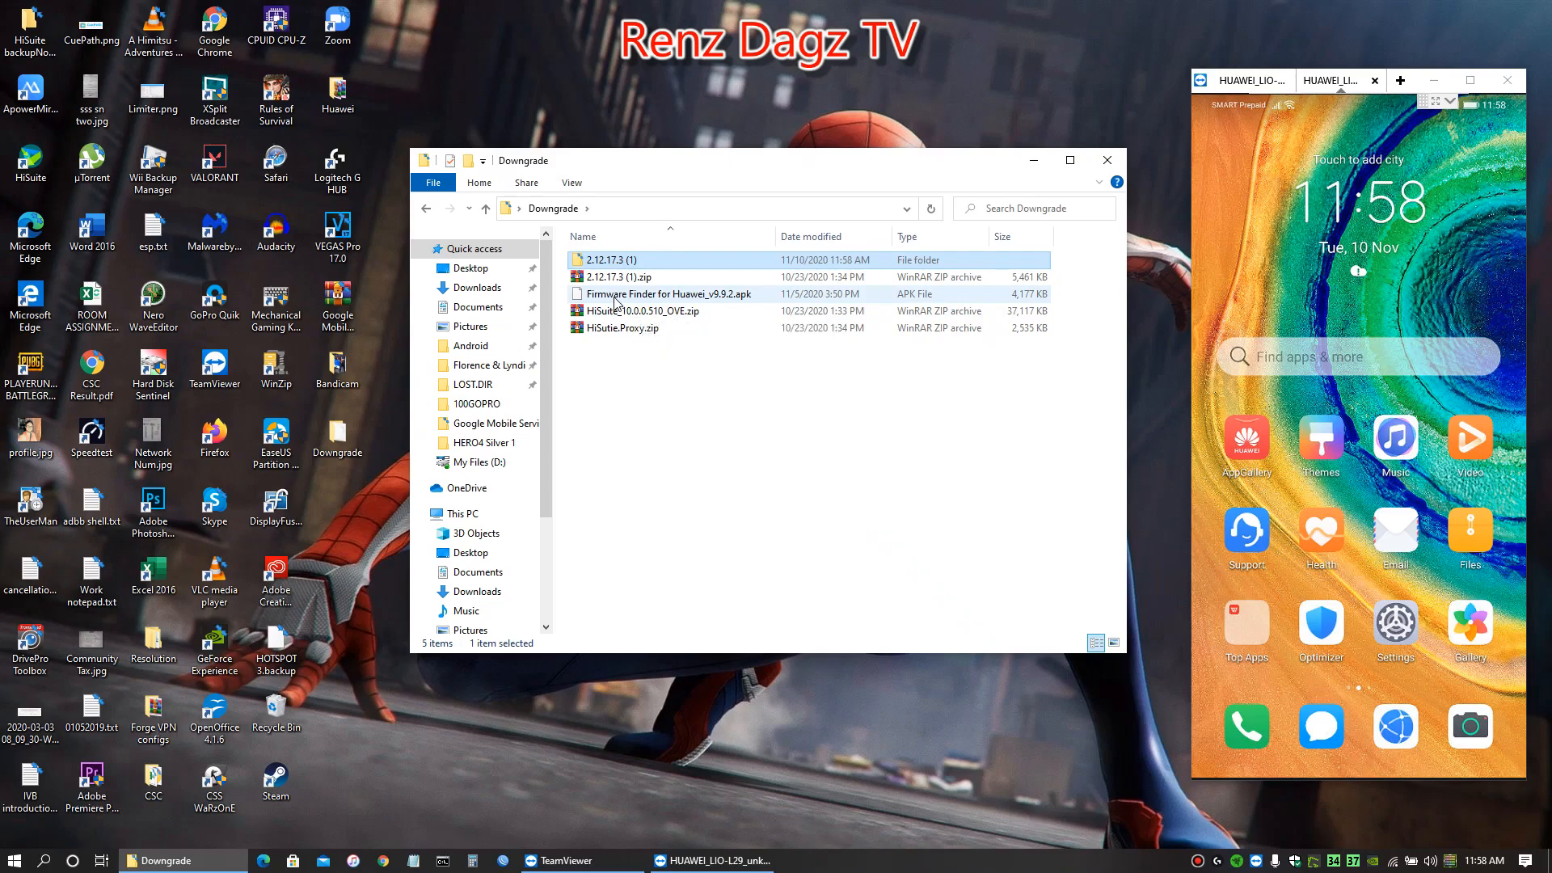
Extract HiSuite_10.0.0.510_OVE.zip and HiSutie.Proxy.zip, each into a folder named after its archive
{"action": "right_click", "coordinate": [613, 313]}
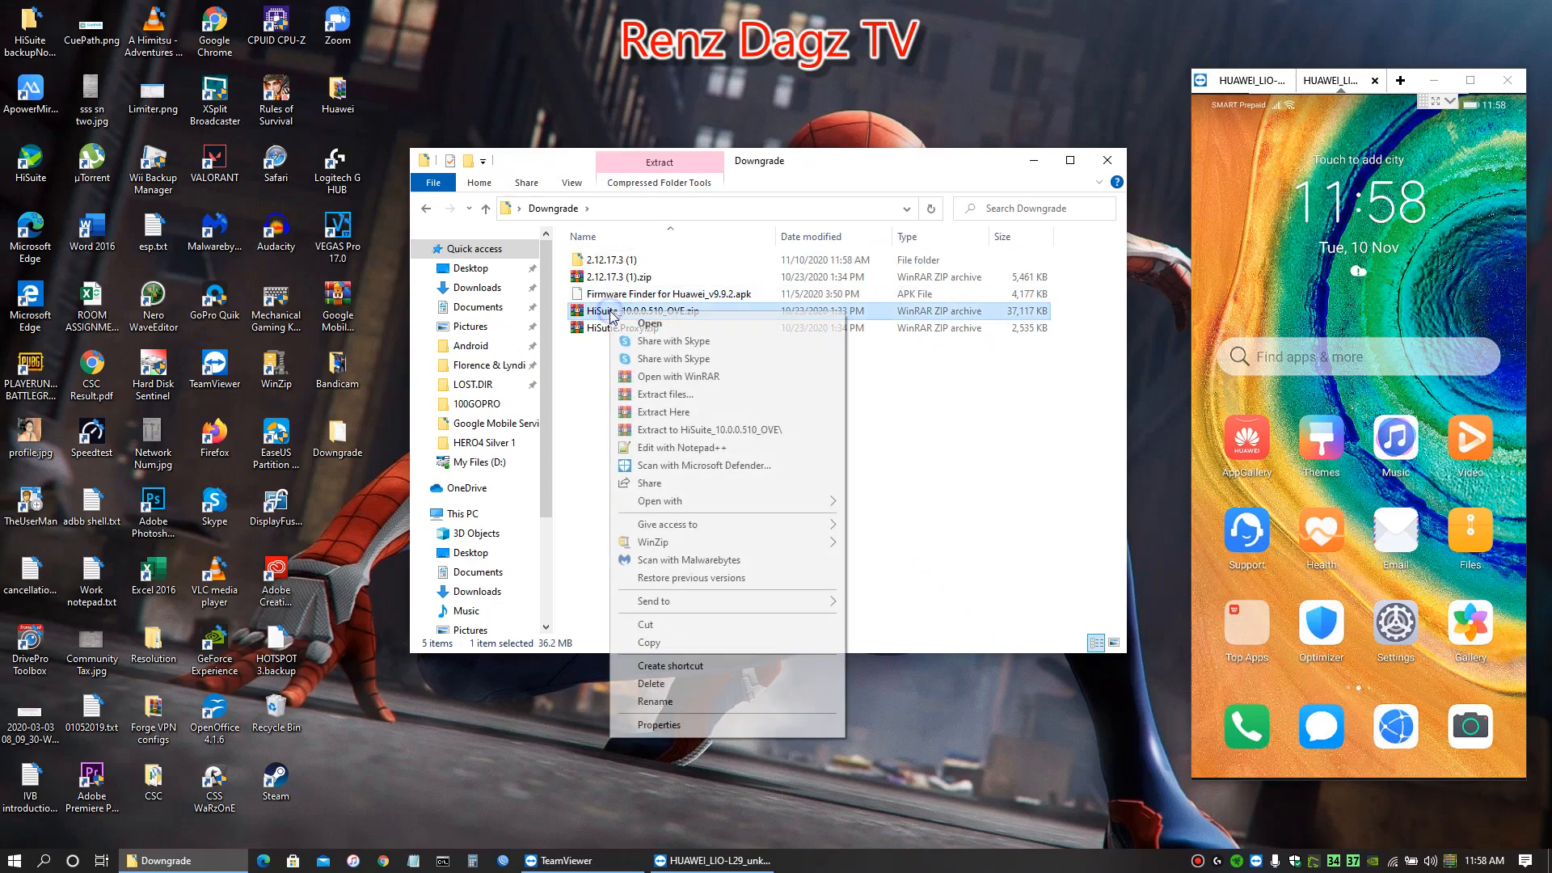
{"action": "left_click", "coordinate": [705, 430]}
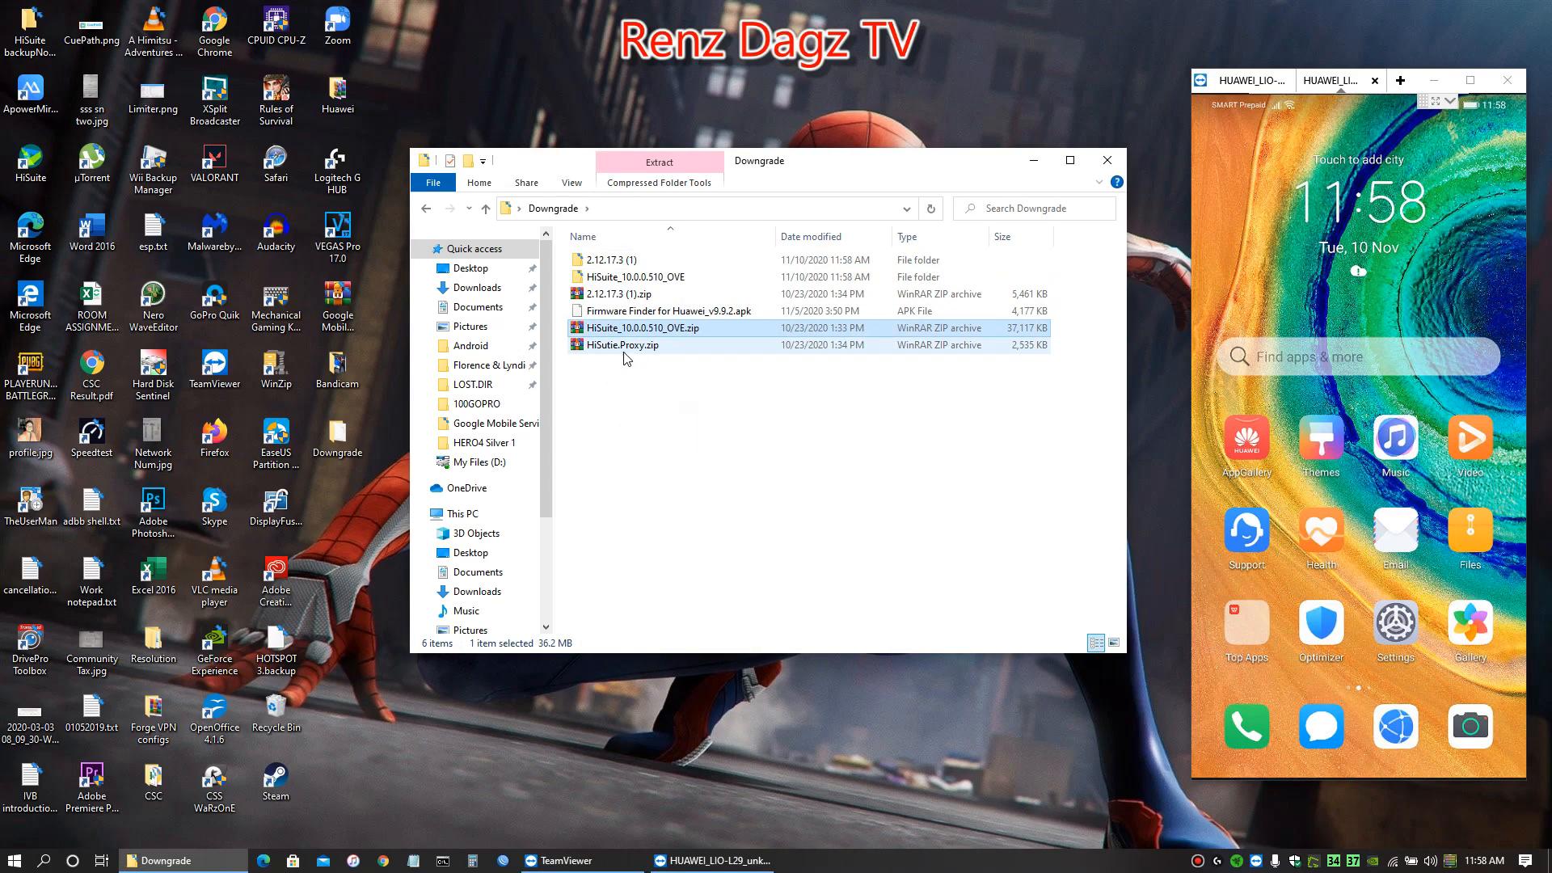
{"action": "right_click", "coordinate": [615, 349]}
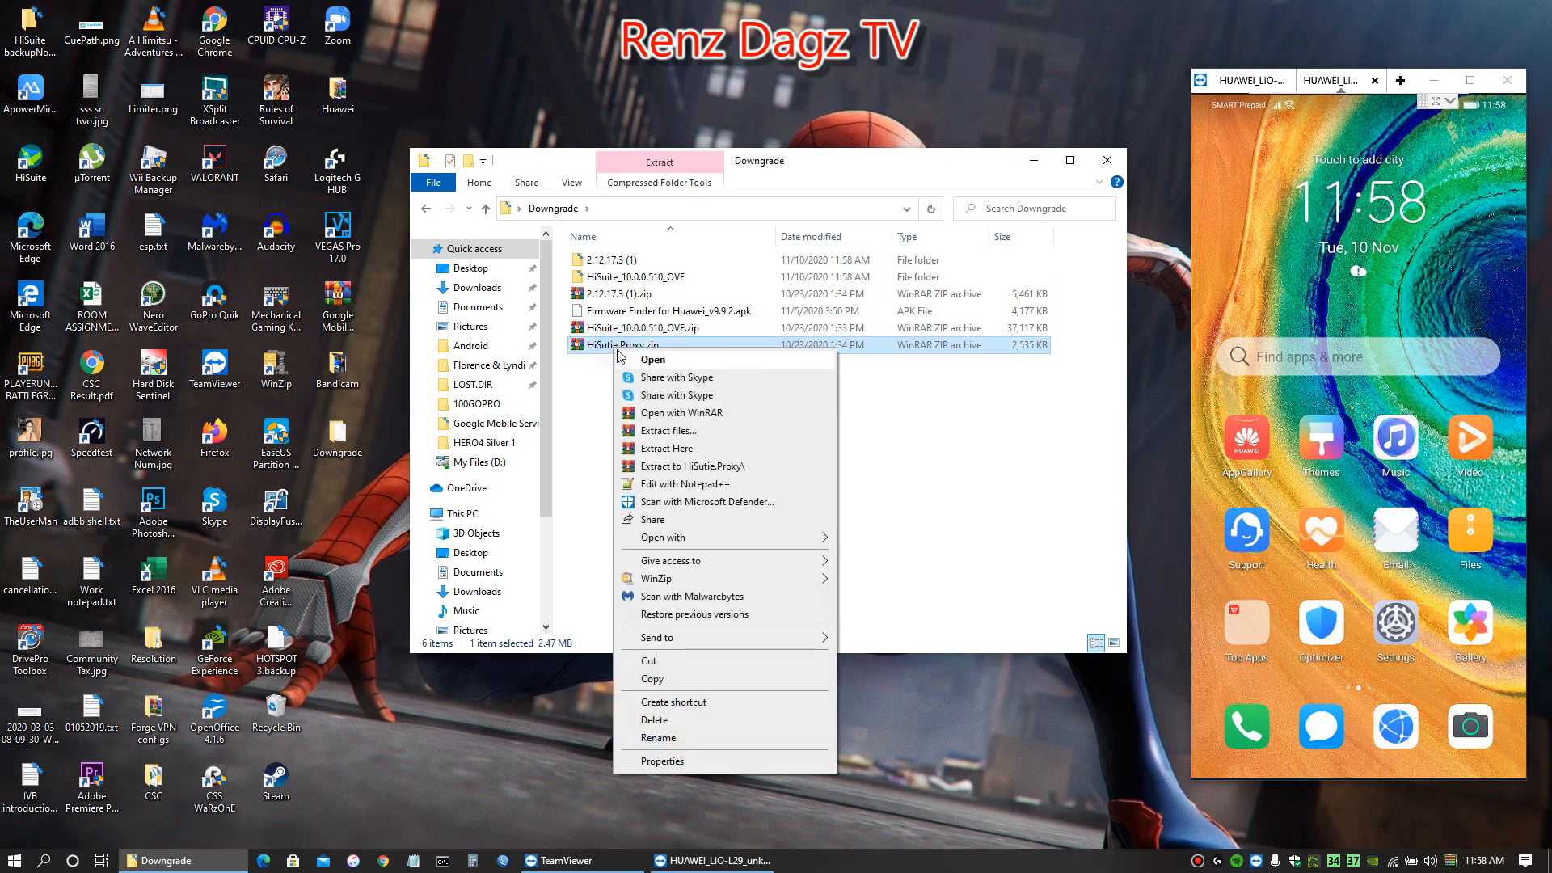
{"action": "left_click", "coordinate": [711, 467]}
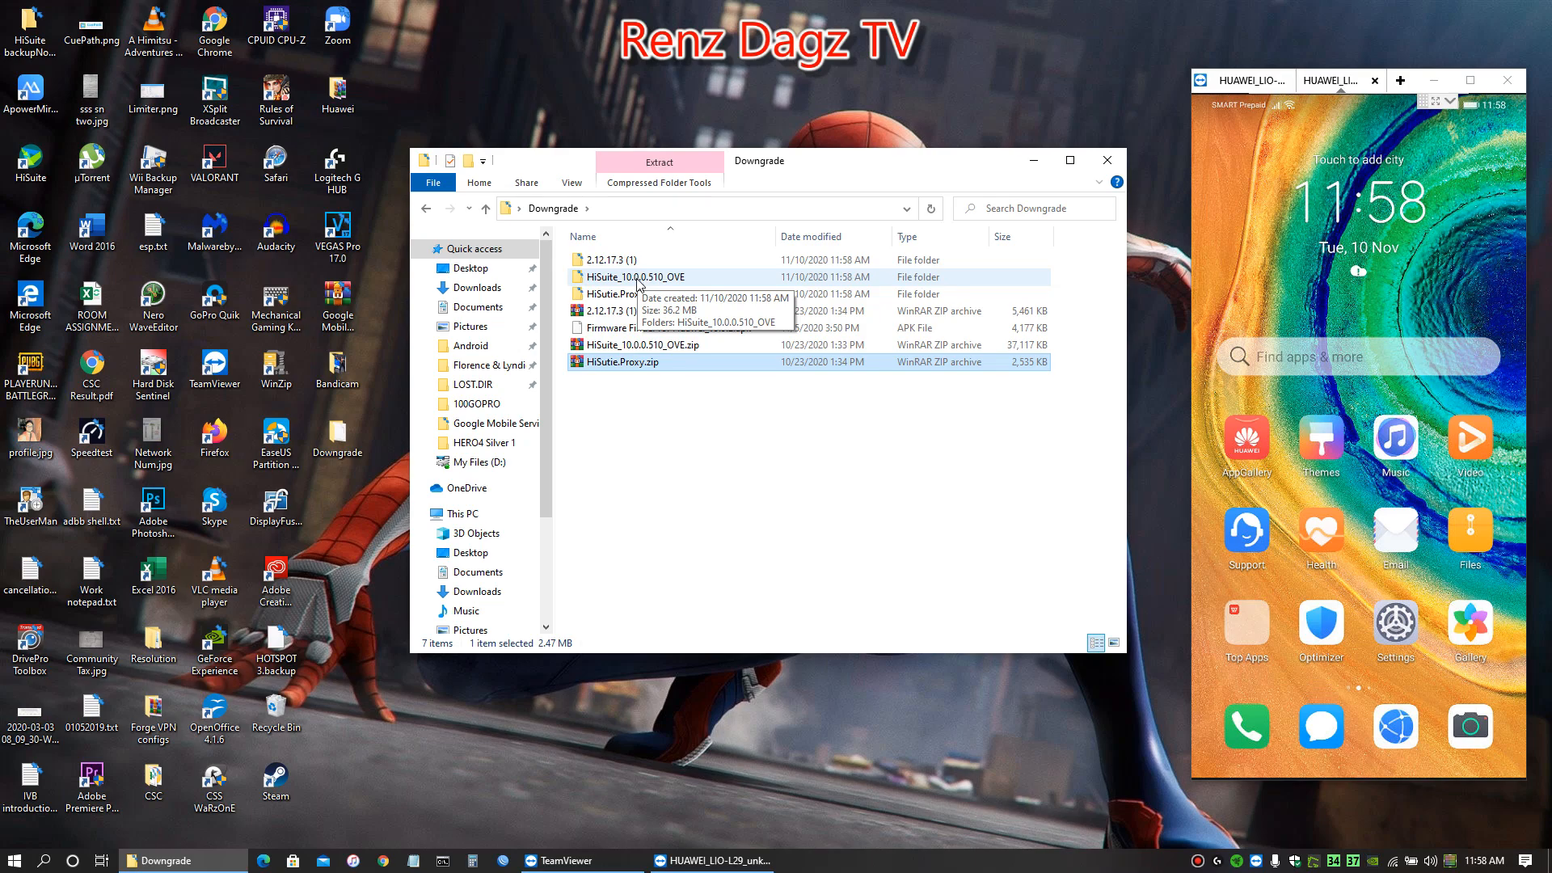
Look inside the nested HiSuite_10.0.0.510_OVE folders for the HiSuite installer
{"action": "double_click", "coordinate": [638, 279]}
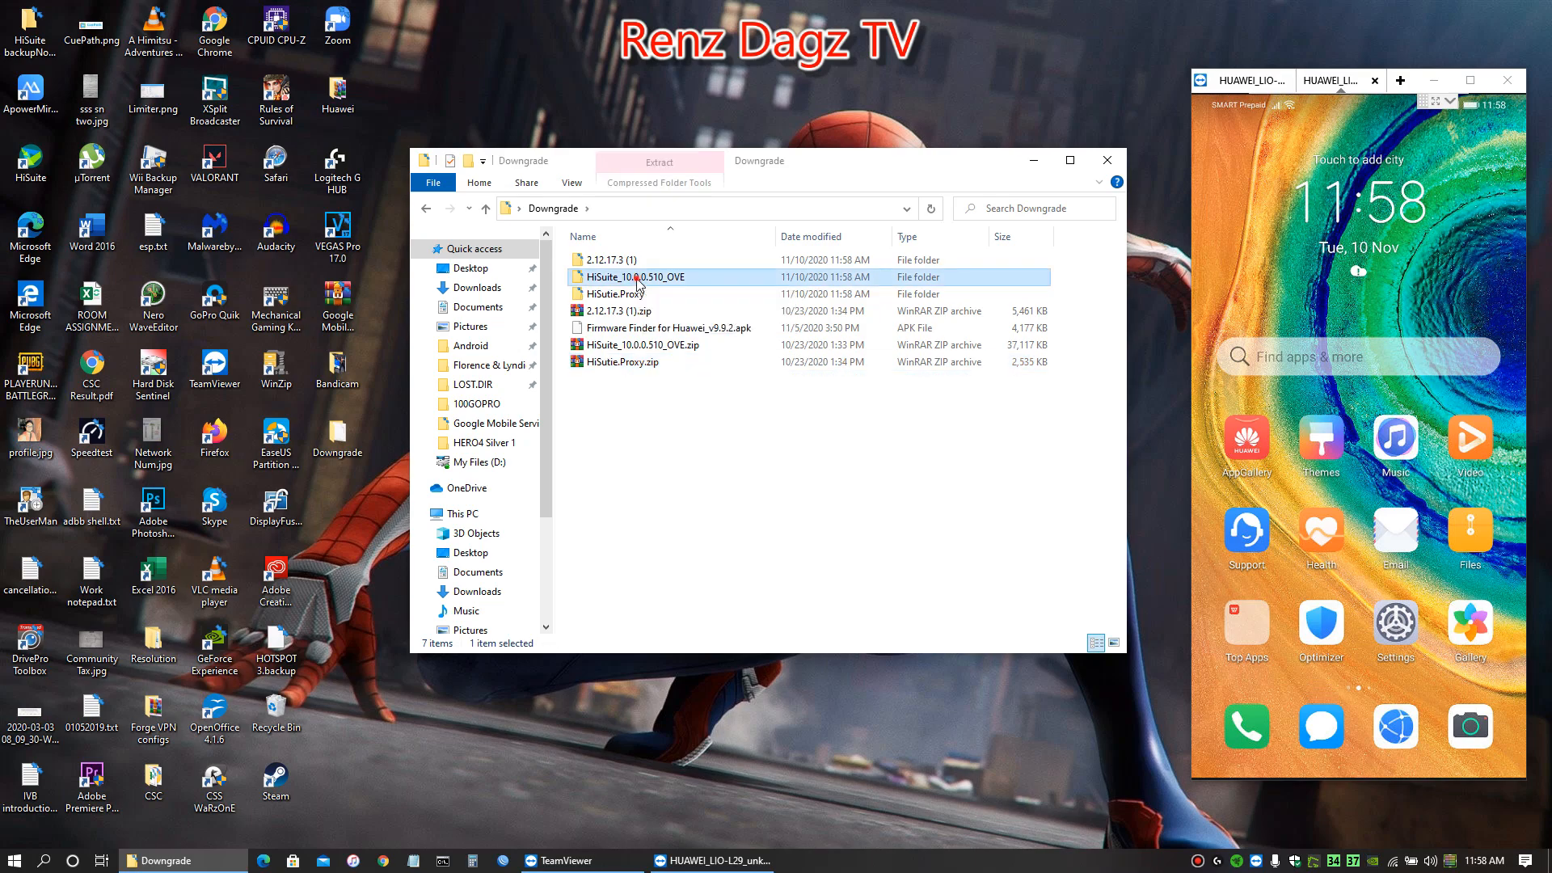
{"action": "double_click", "coordinate": [645, 260]}
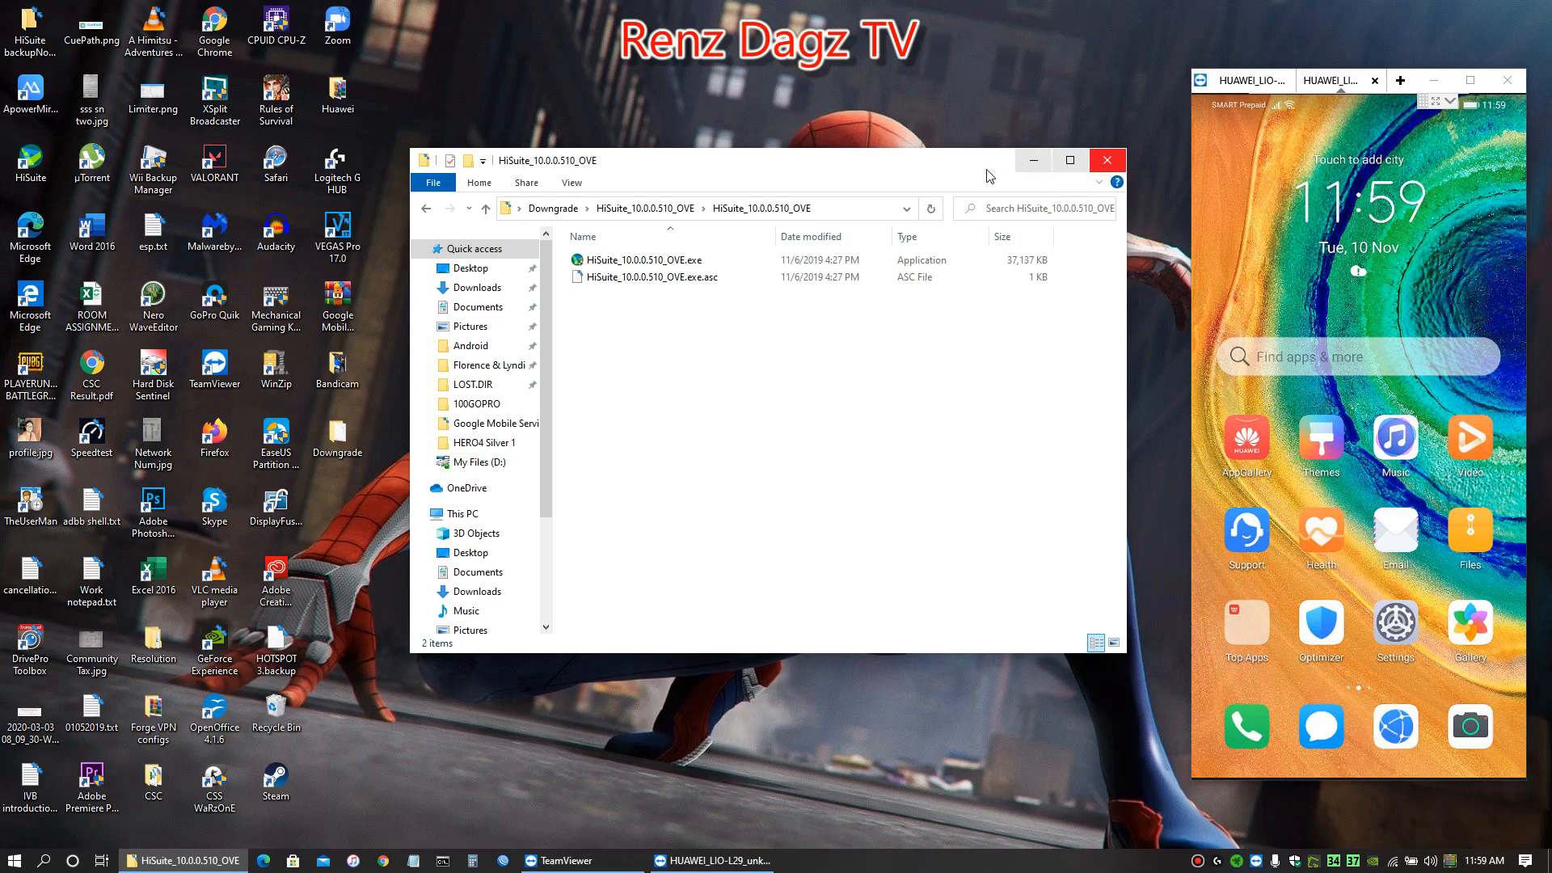
{"action": "left_click", "coordinate": [426, 208]}
Launch the installed HiSuite, check its version in the About information, and close the program
{"action": "key", "text": "super"}
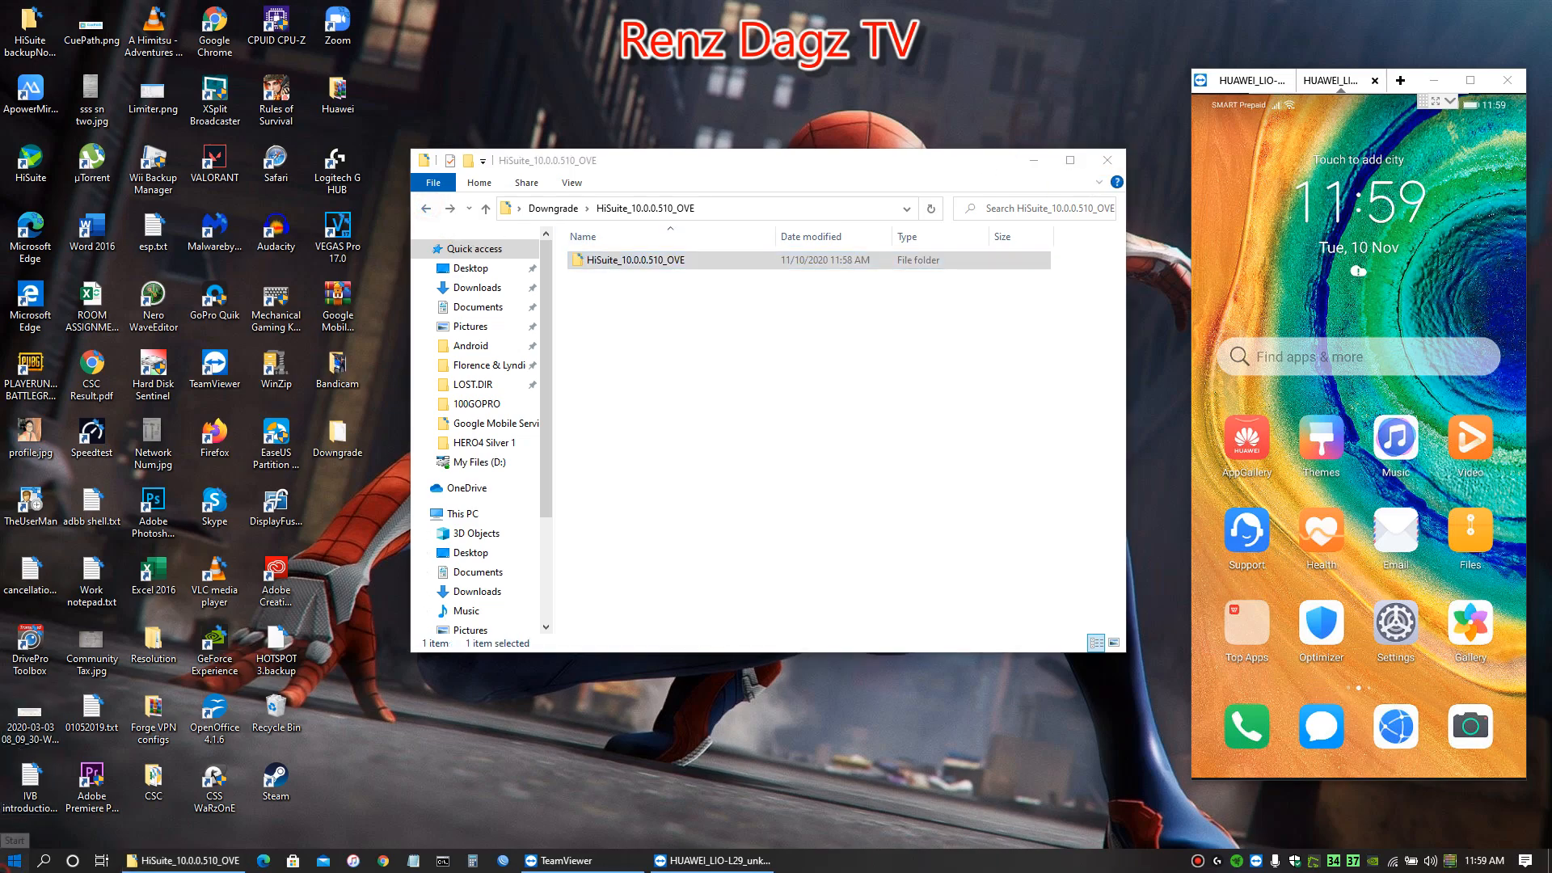
{"action": "left_click", "coordinate": [100, 500]}
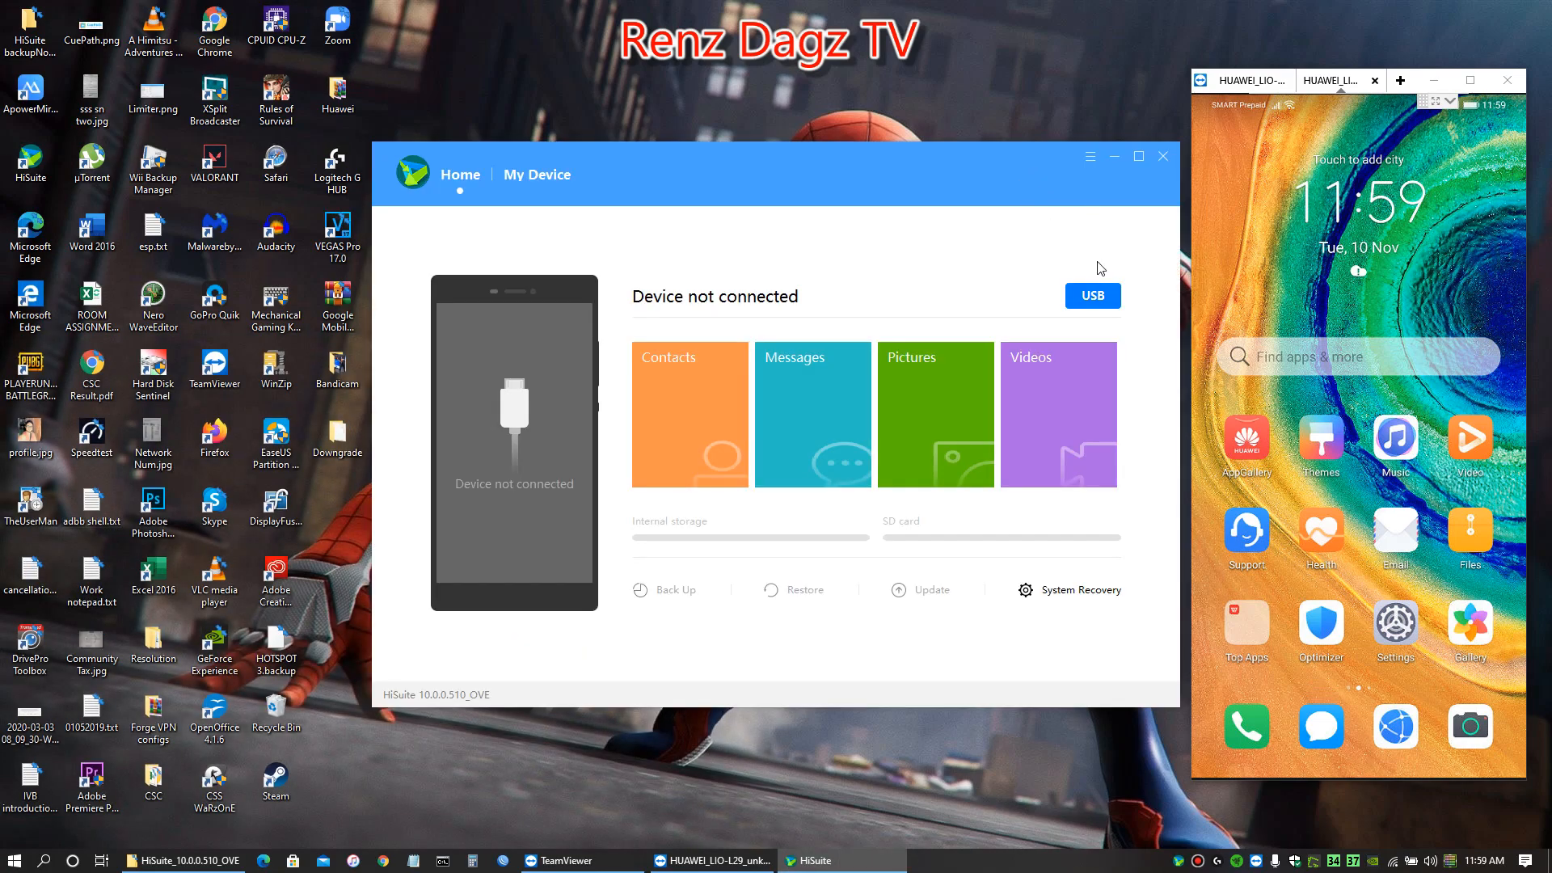
{"action": "left_click", "coordinate": [1091, 156]}
{"action": "left_click", "coordinate": [1147, 242]}
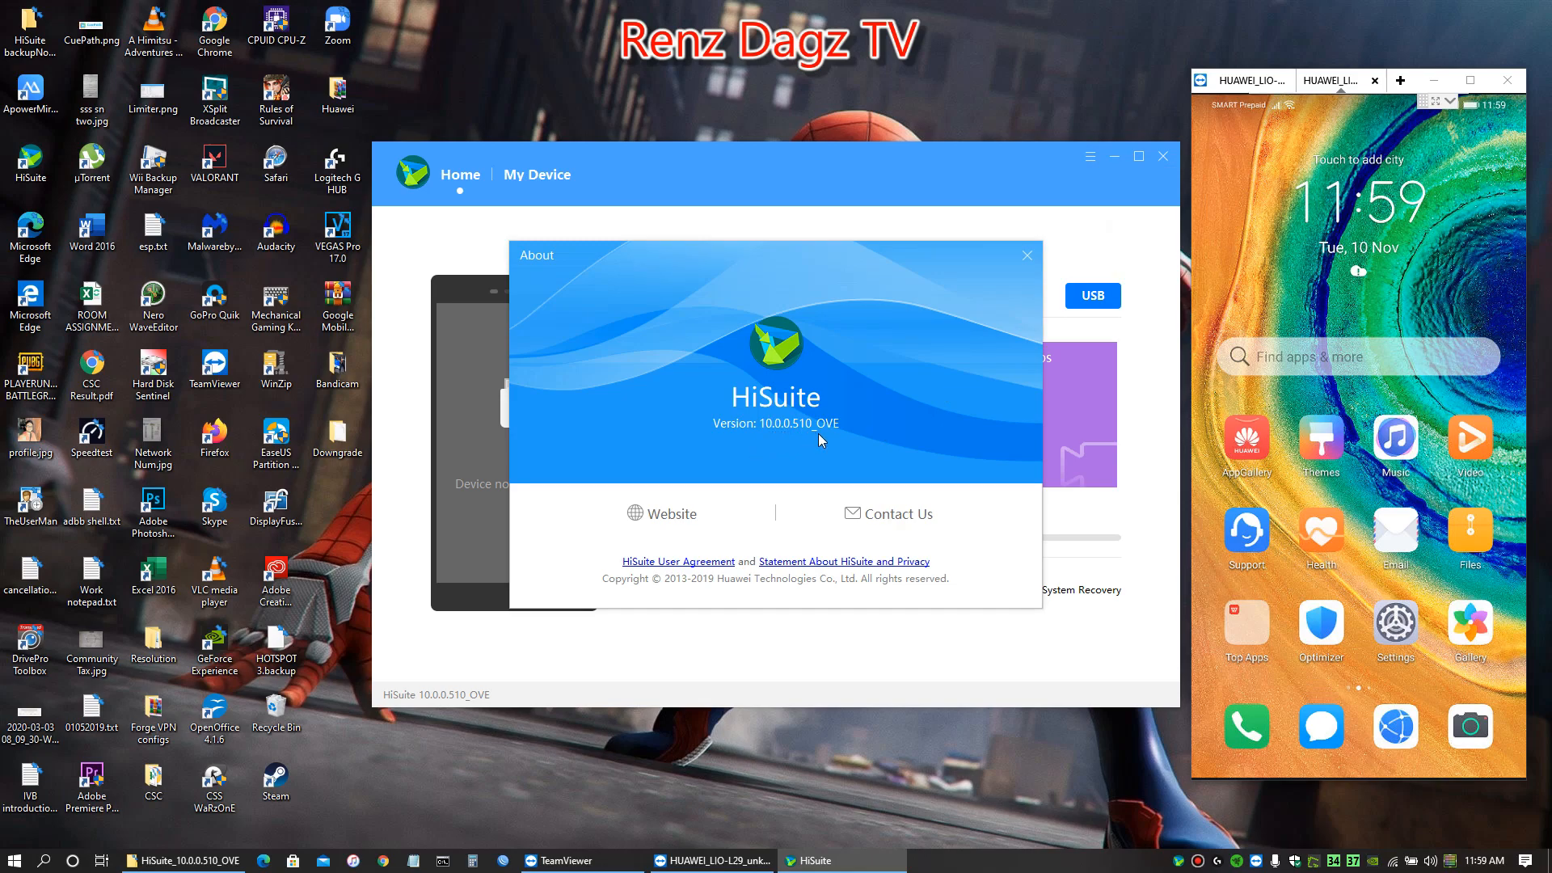
{"action": "left_click", "coordinate": [1027, 255]}
{"action": "left_click", "coordinate": [1161, 157]}
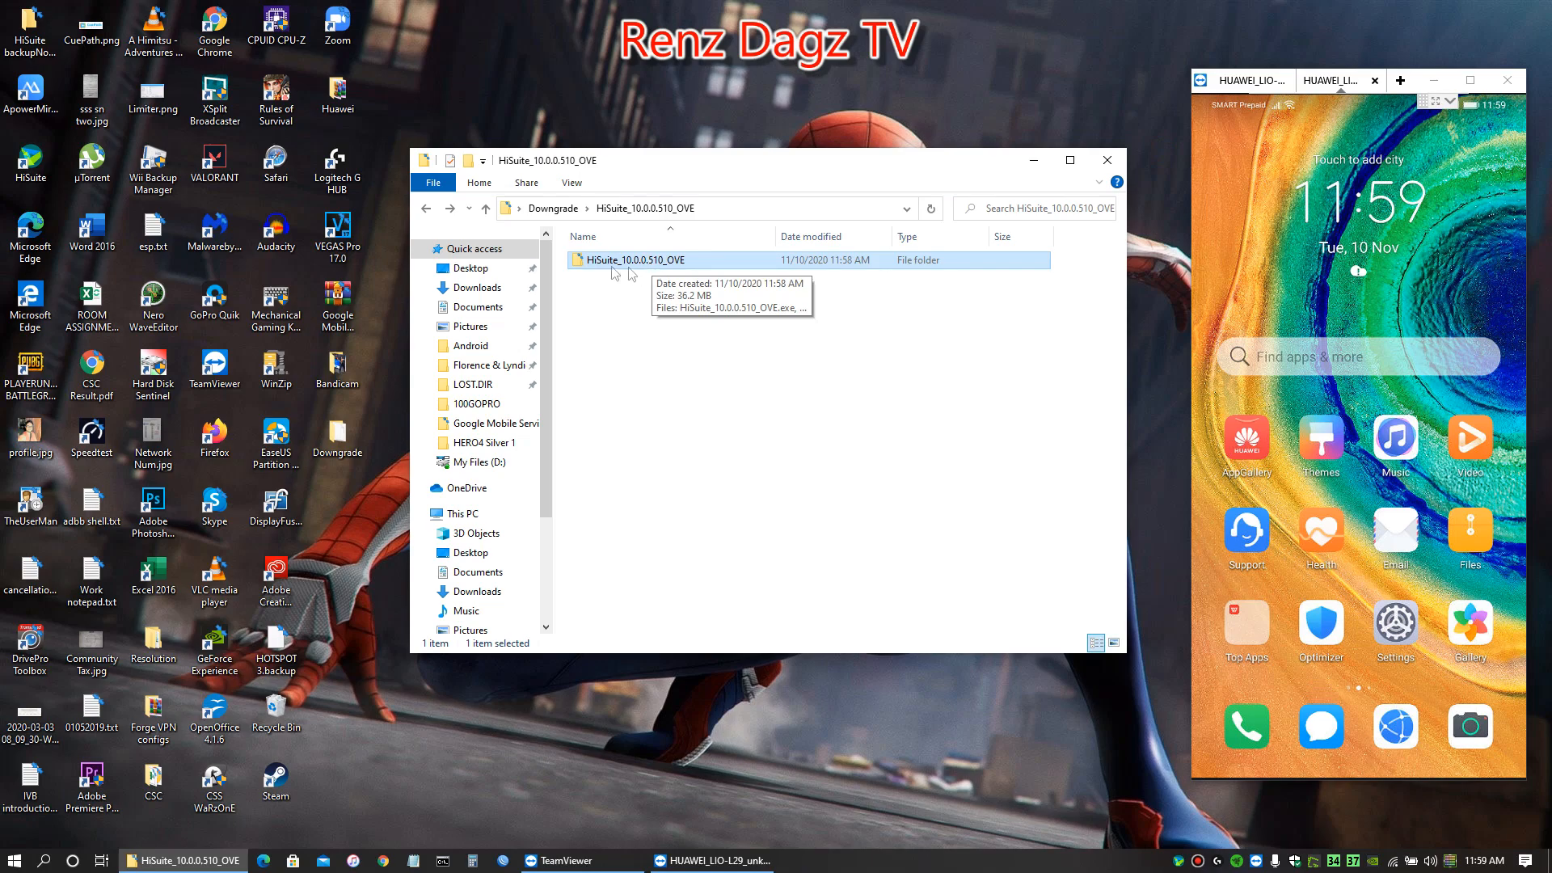
Run FirmwareFinder.exe from the 2.12.17.3 (1) folder inside Downgrade and move its window clear of the folder window
{"action": "left_click", "coordinate": [425, 208]}
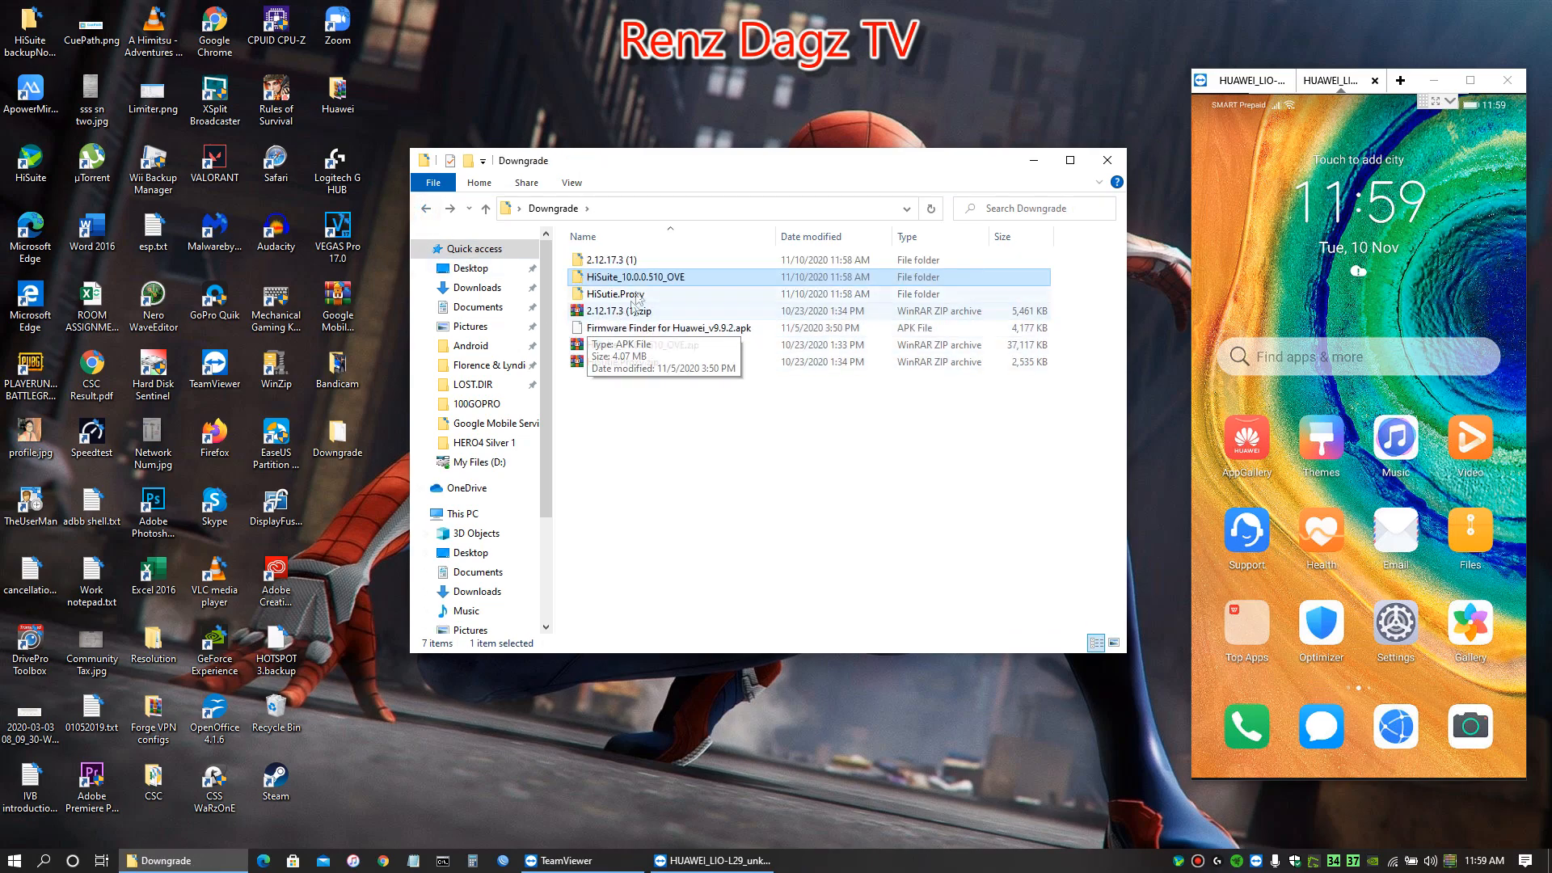
{"action": "left_click", "coordinate": [622, 263]}
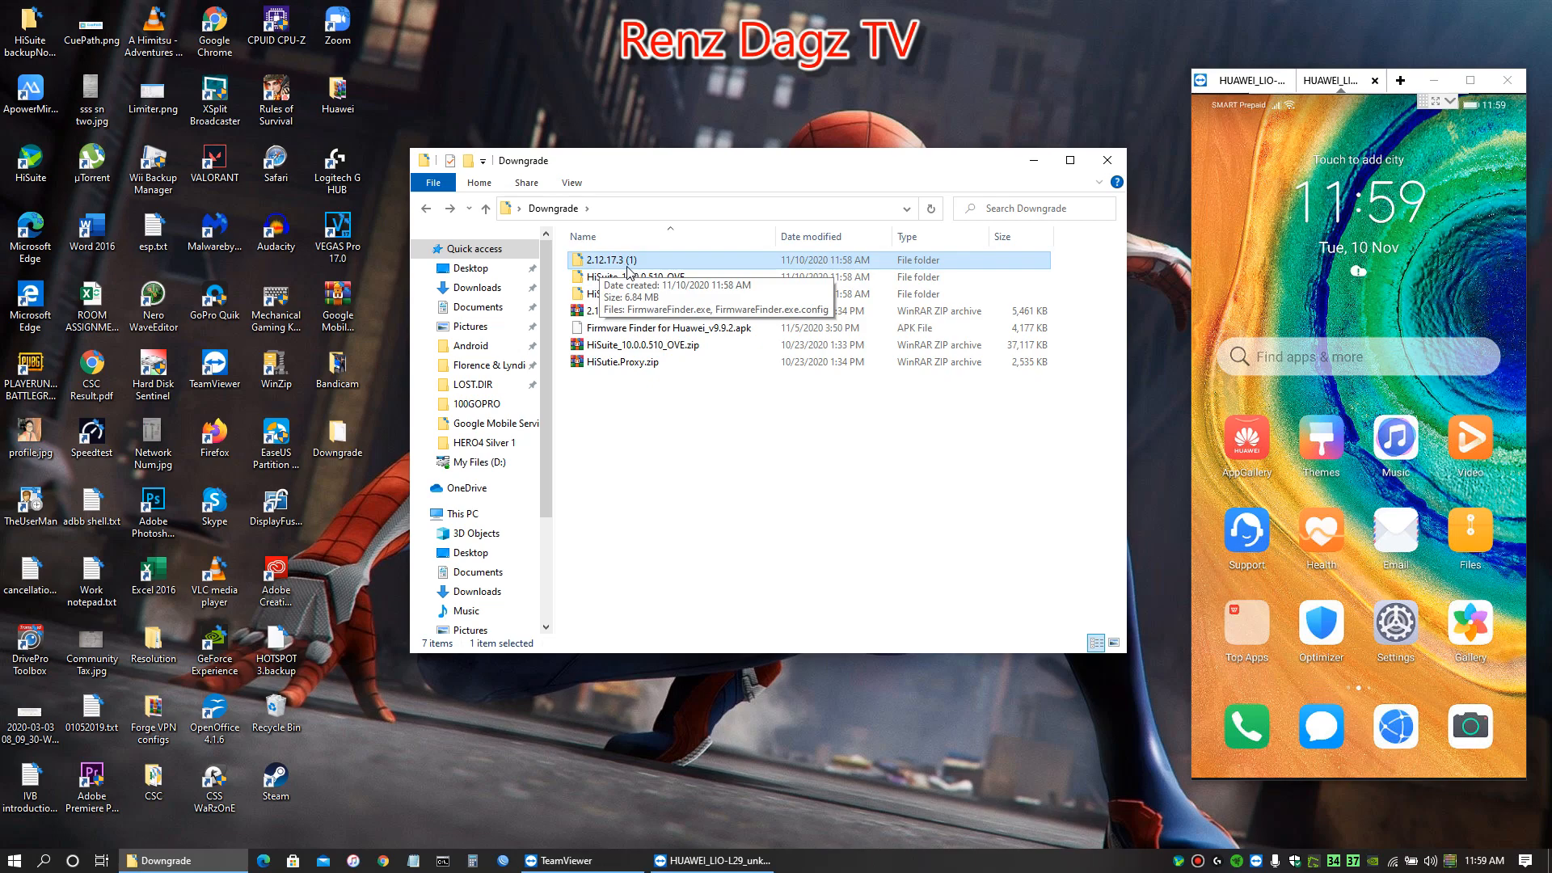
{"action": "double_click", "coordinate": [621, 261]}
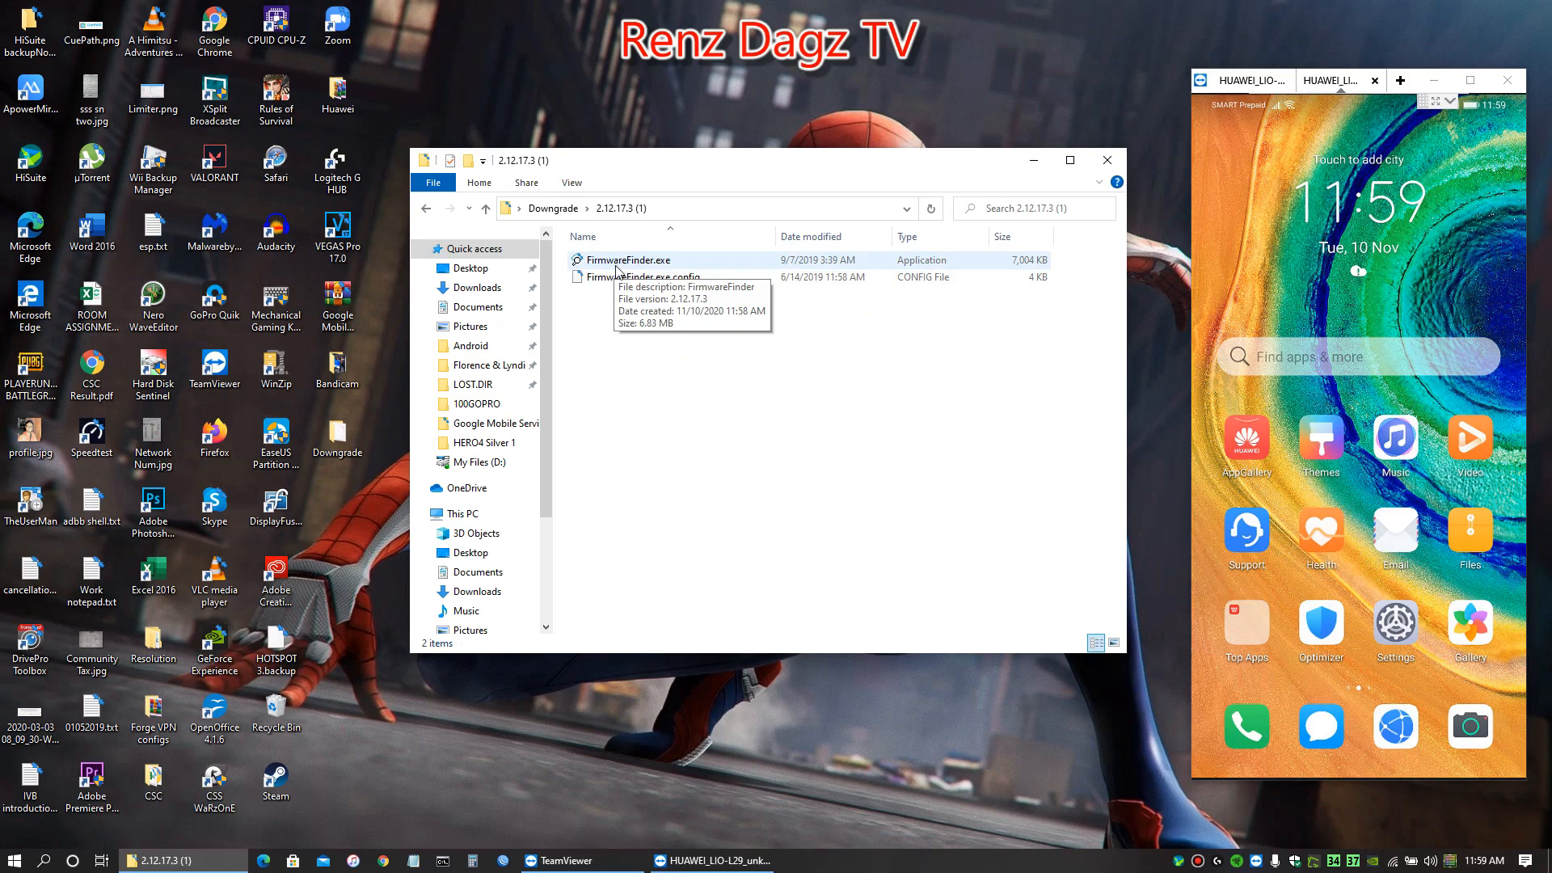
{"action": "double_click", "coordinate": [616, 265]}
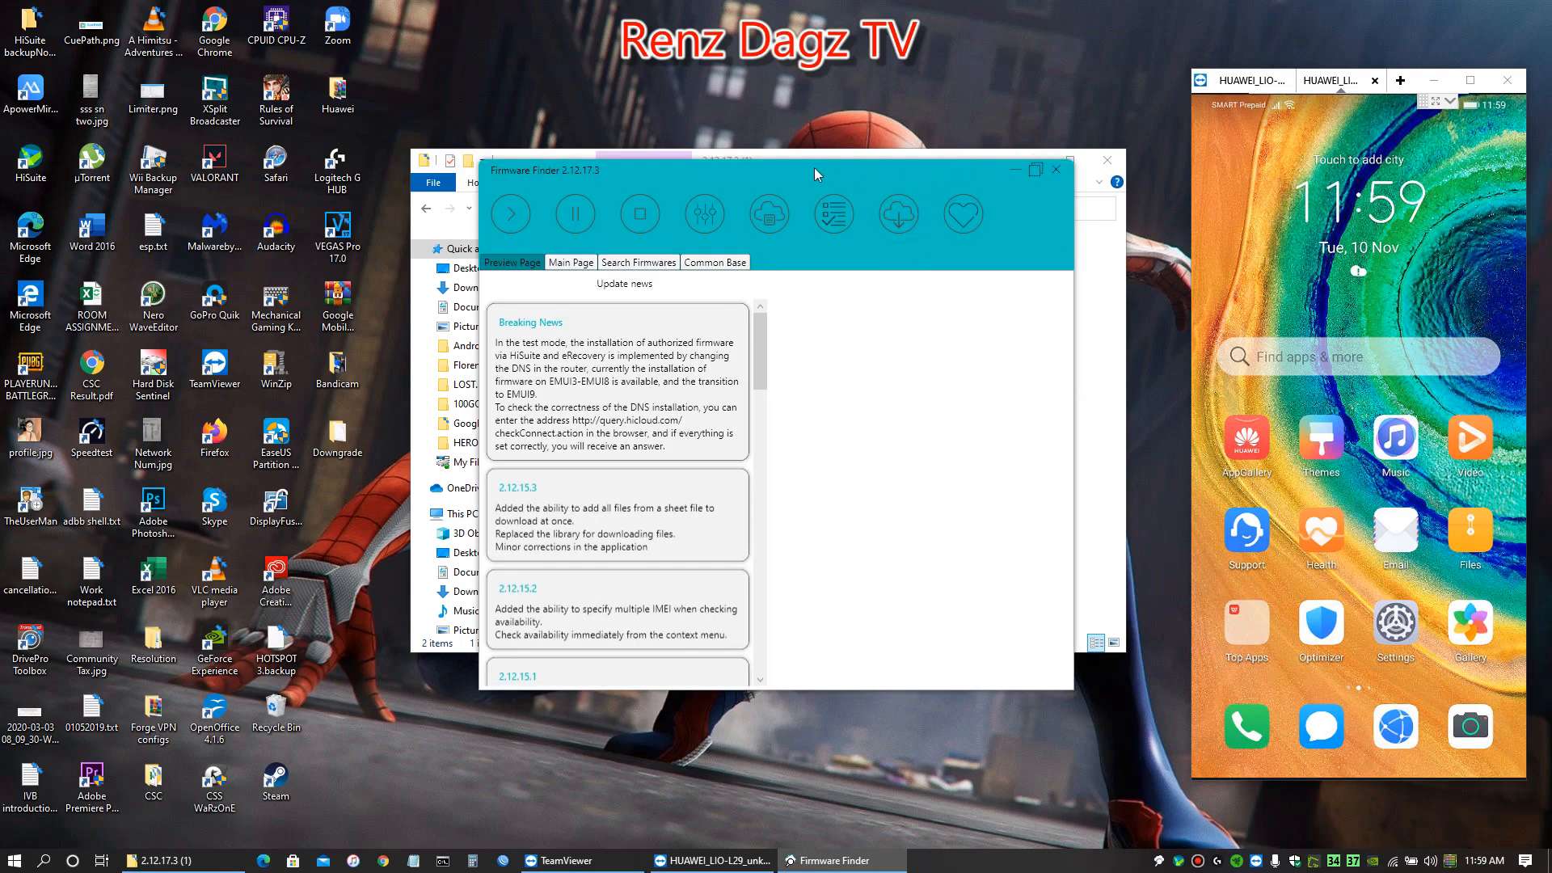
{"action": "left_click_drag", "start_coordinate": [813, 167], "coordinate": [900, 154]}
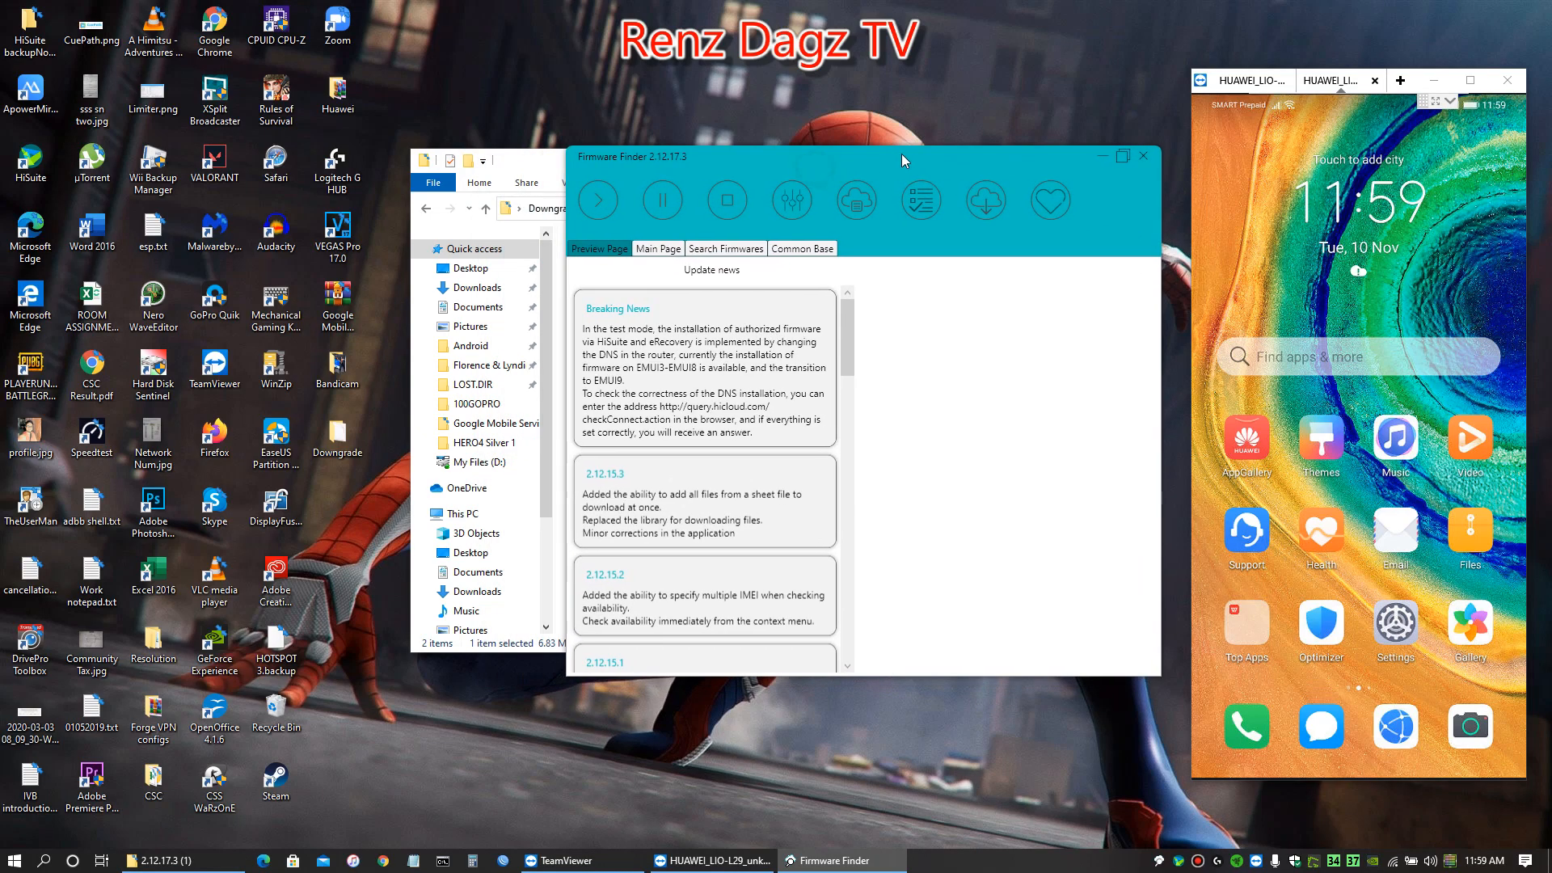
Show the Common Base firmware list in Firmware Finder and minimize the folder window behind it
{"action": "left_click", "coordinate": [802, 253]}
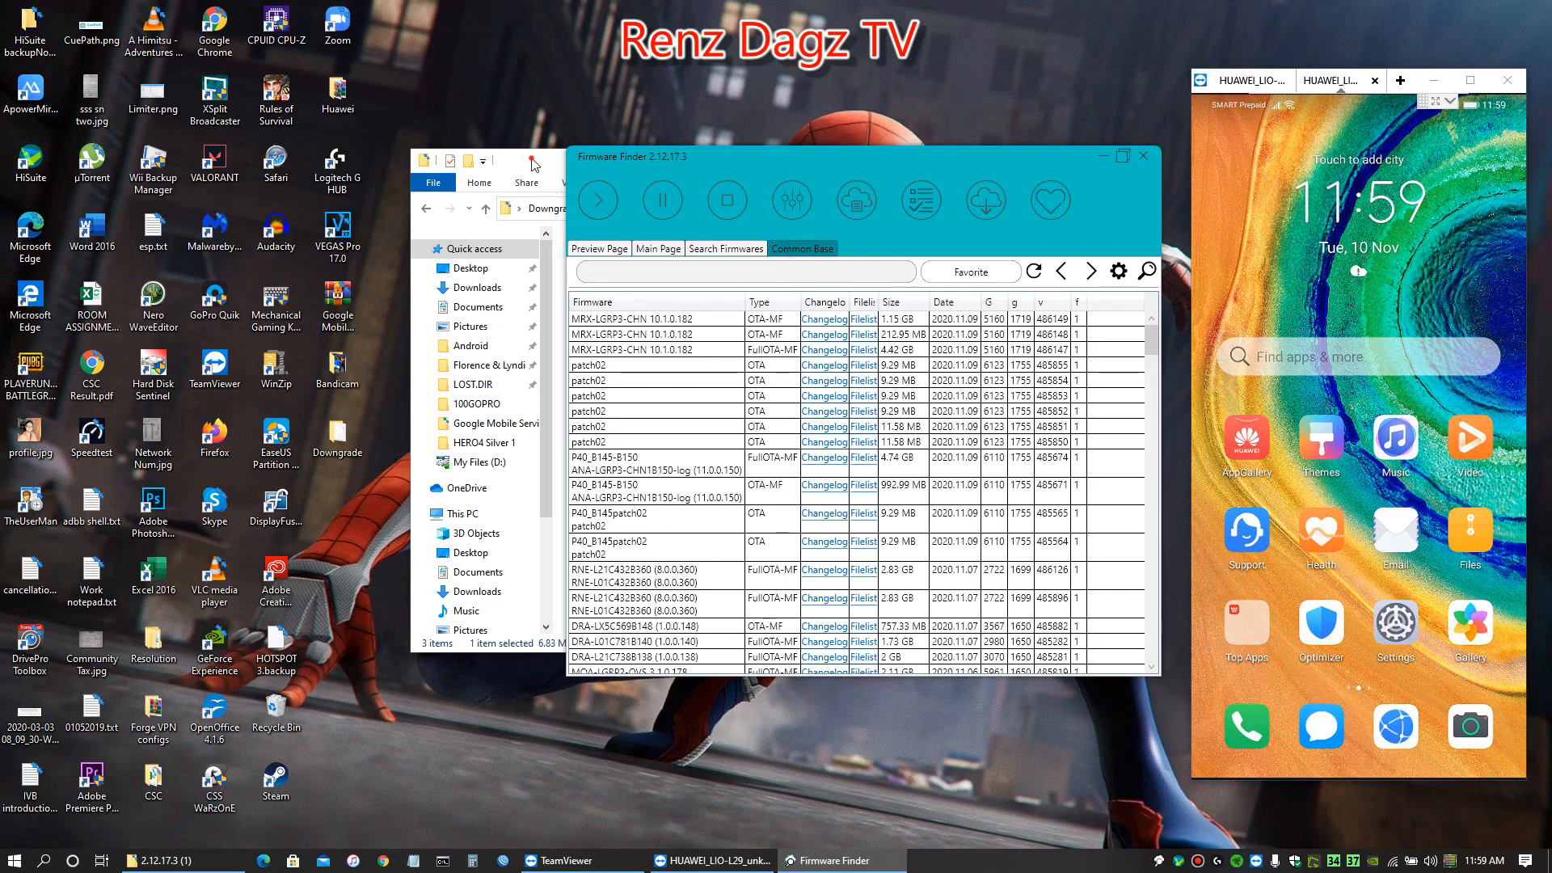
{"action": "left_click", "coordinate": [535, 163]}
{"action": "left_click", "coordinate": [1033, 166]}
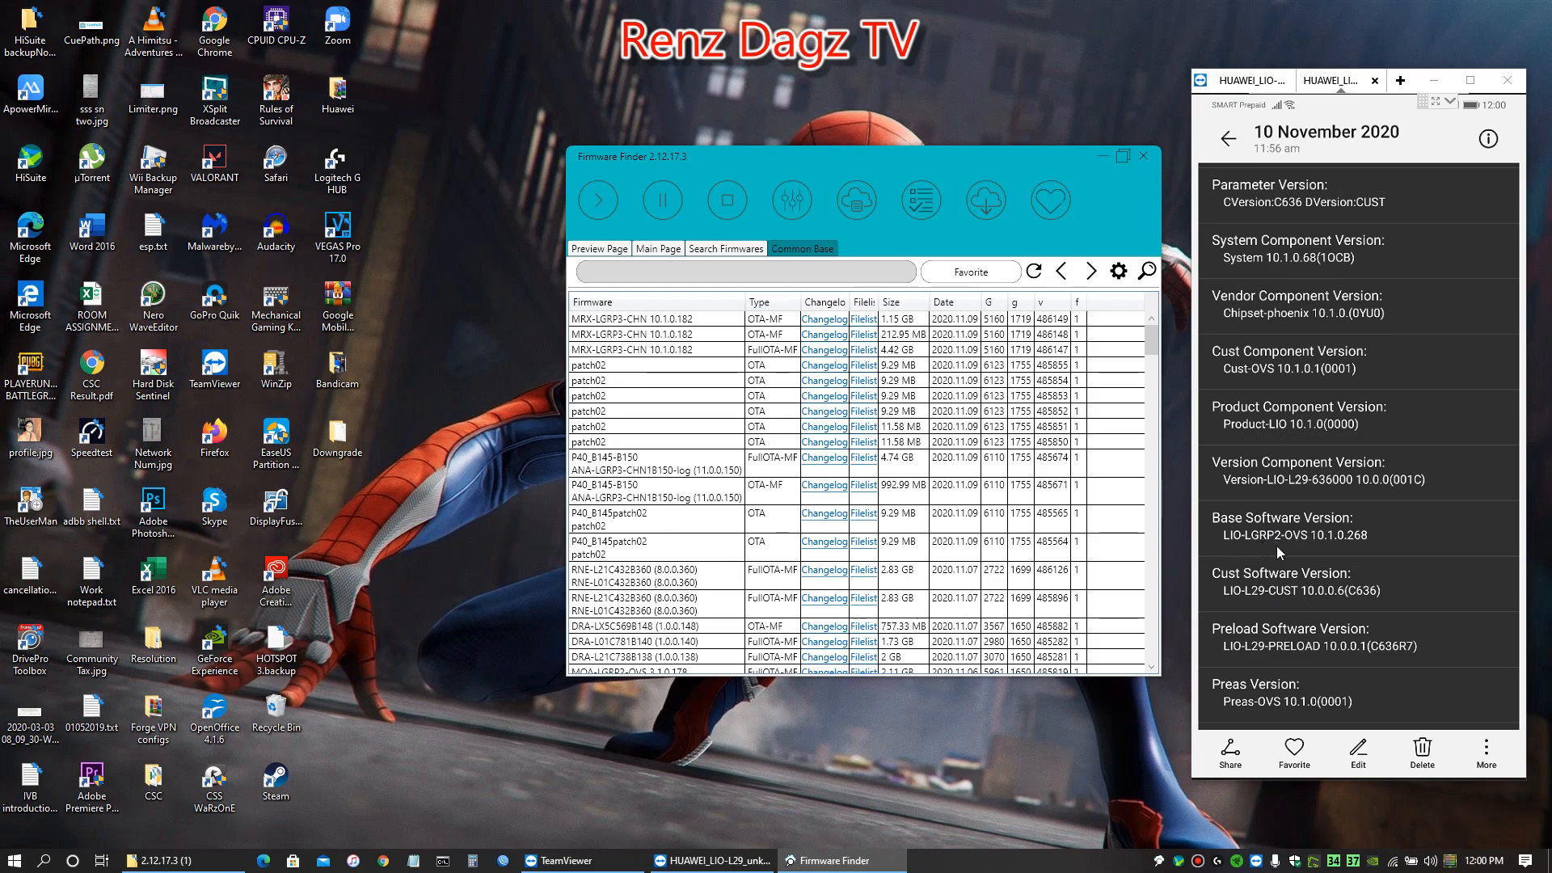
Search the Common Base for the phone's base software name "lio-lgrp2-ovs"
{"action": "type", "text": "io-lgrp2-ovs 10."}
{"action": "key", "text": "BackSpace"}
{"action": "key", "text": "BackSpace"}
{"action": "key", "text": "BackSpace"}
{"action": "key", "text": "BackSpace"}
{"action": "left_click", "coordinate": [777, 267]}
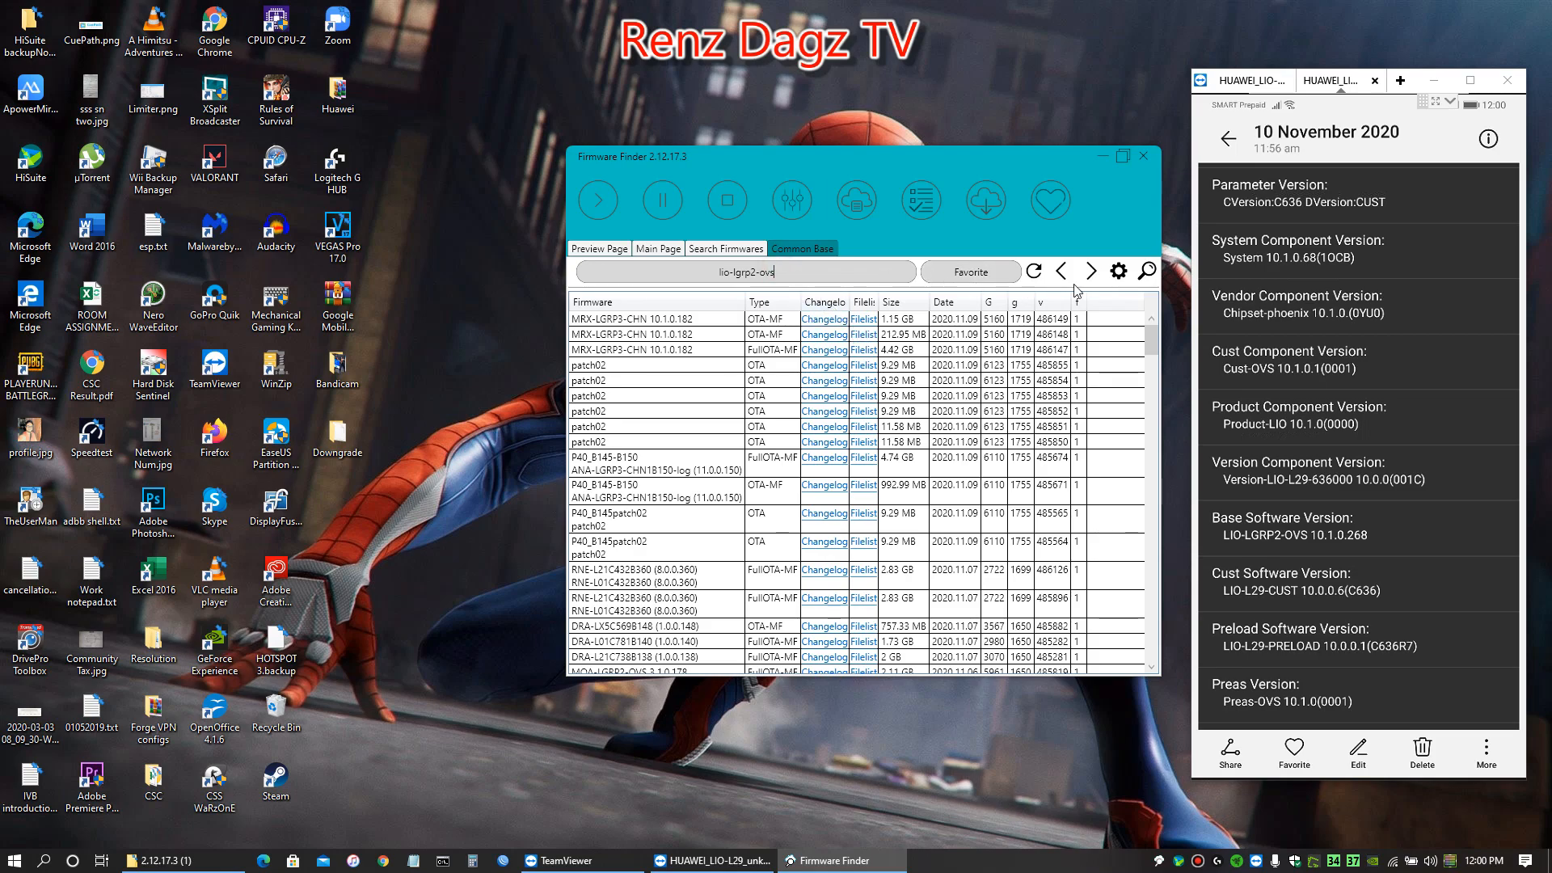
{"action": "left_click", "coordinate": [1146, 271]}
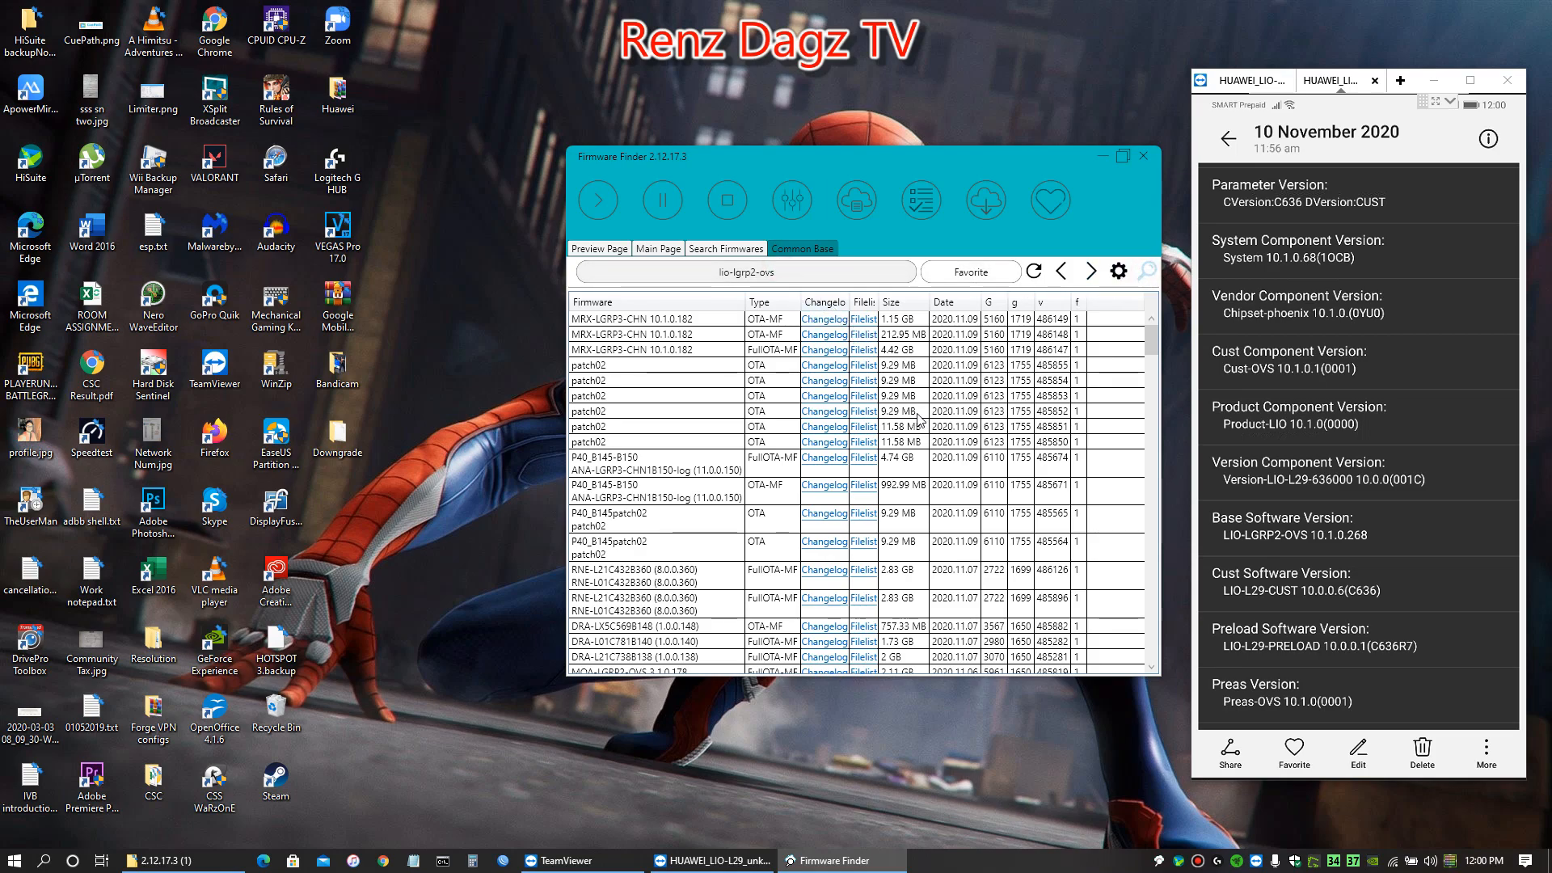
Locate the LIO-LGRP2-OVS 10.0.0.134 FullOTA-MF firmware in the search results and select its v number
{"action": "scroll", "coordinate": [815, 530], "scroll_direction": "down", "scroll_amount": 18}
{"action": "scroll", "coordinate": [814, 531], "scroll_direction": "down", "scroll_amount": 10}
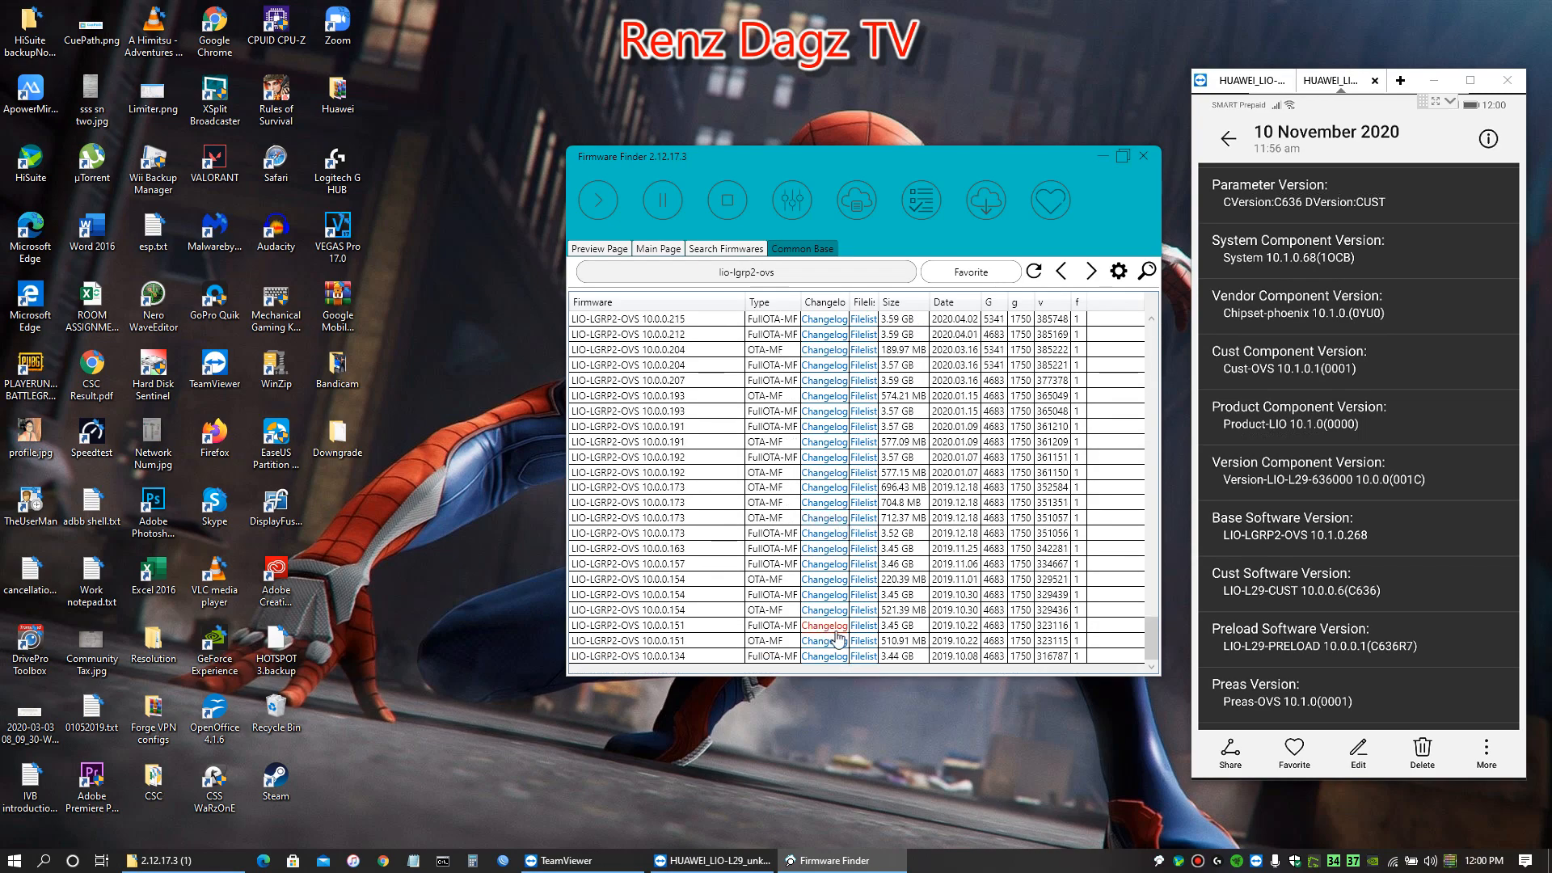
{"action": "left_click", "coordinate": [671, 659]}
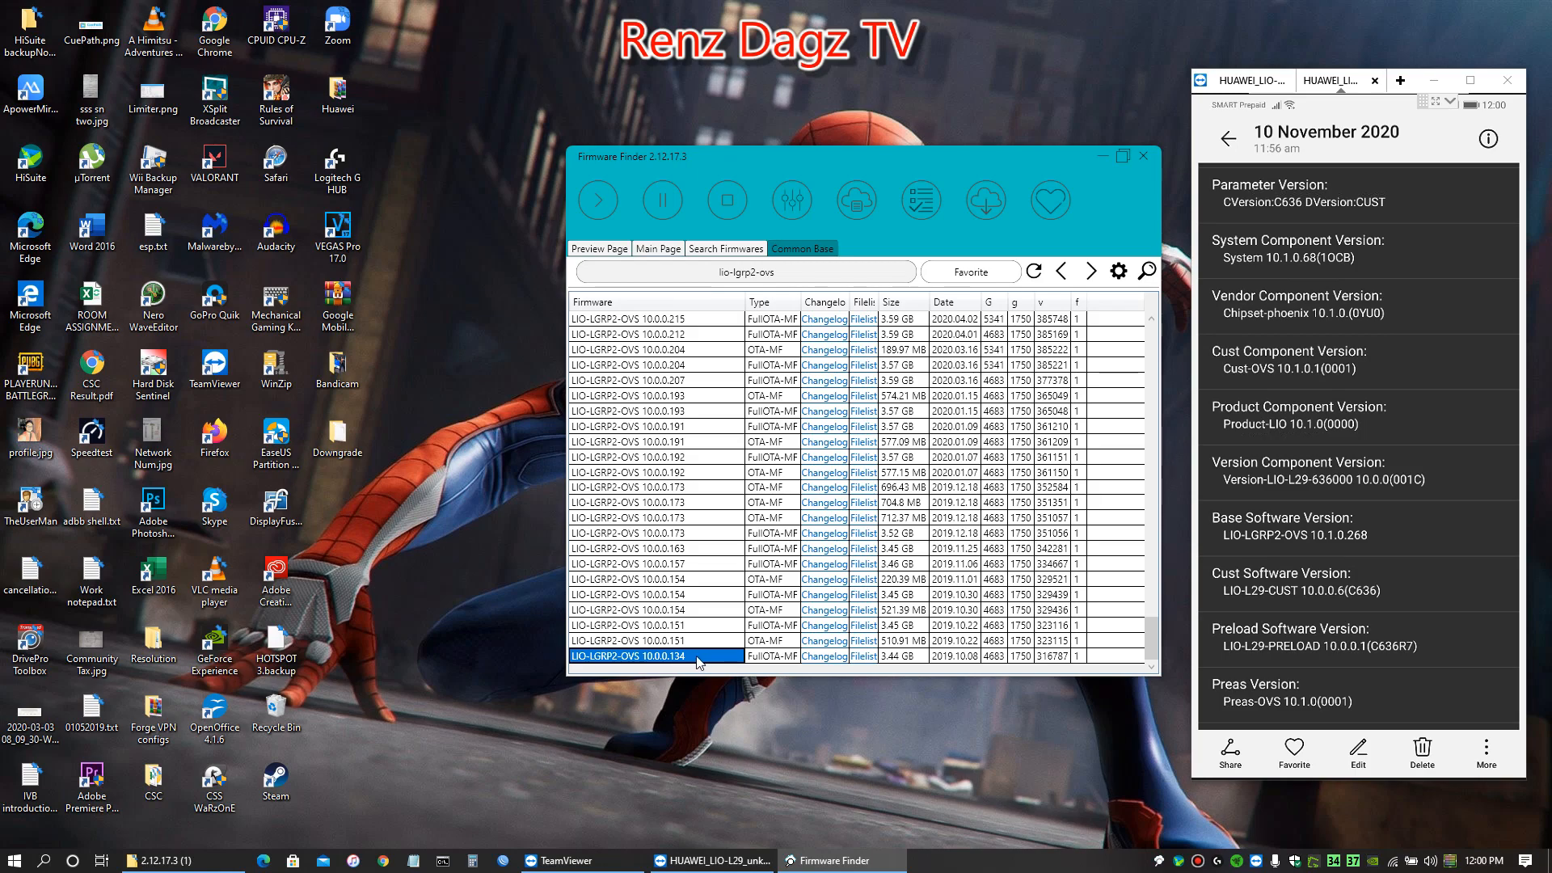
{"action": "left_click", "coordinate": [1053, 657]}
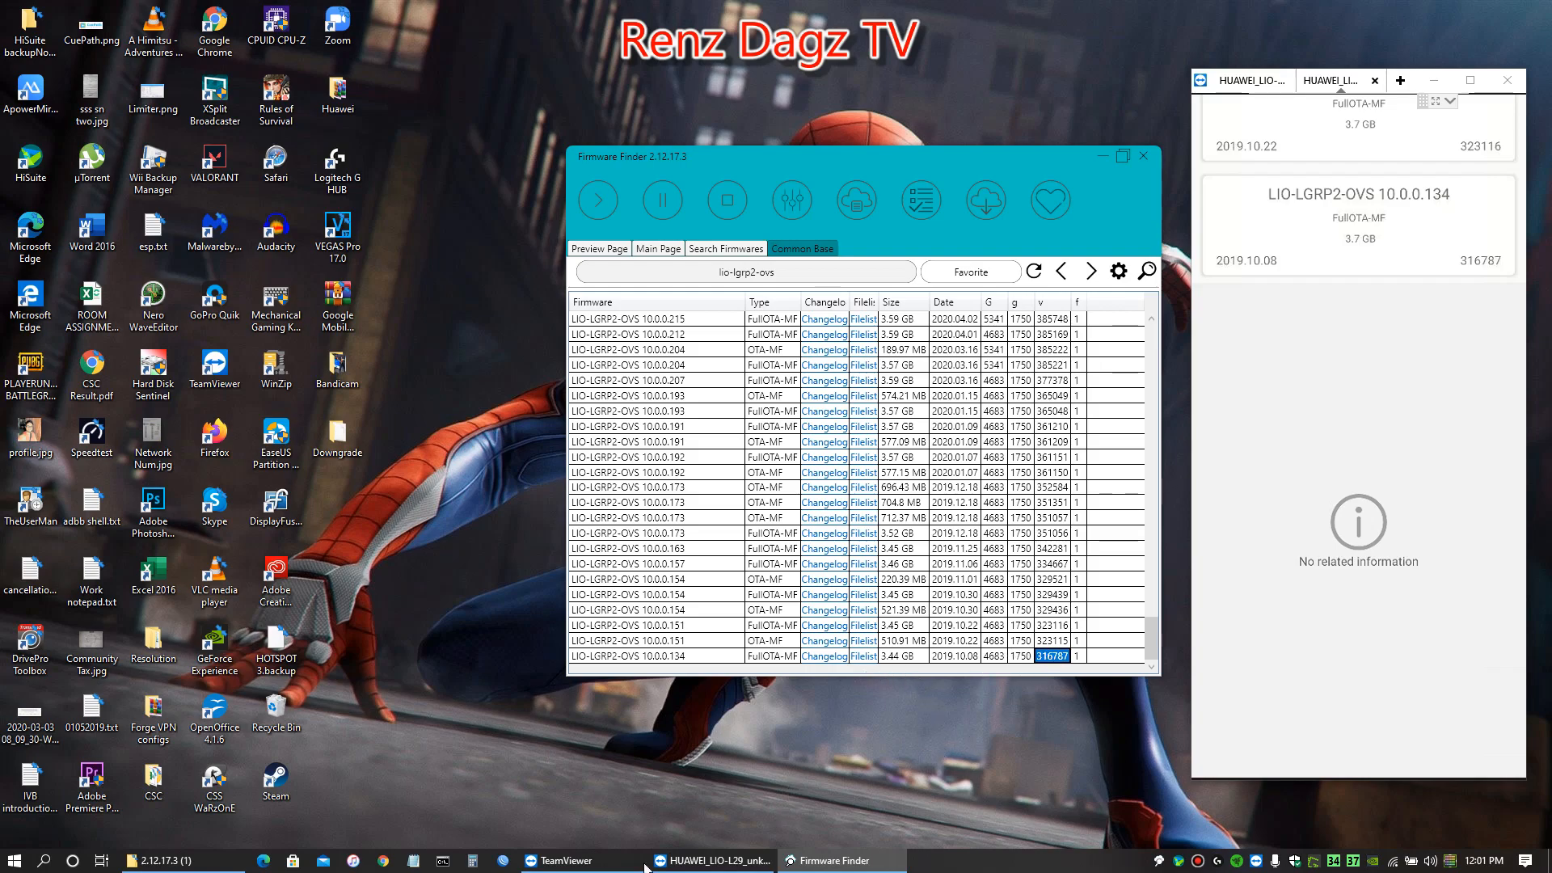
Run HiSuite Proxy.exe from the HiSutie.Proxy folder, then minimize the folder window and place the proxy window beside Firmware Finder
{"action": "left_click", "coordinate": [169, 861]}
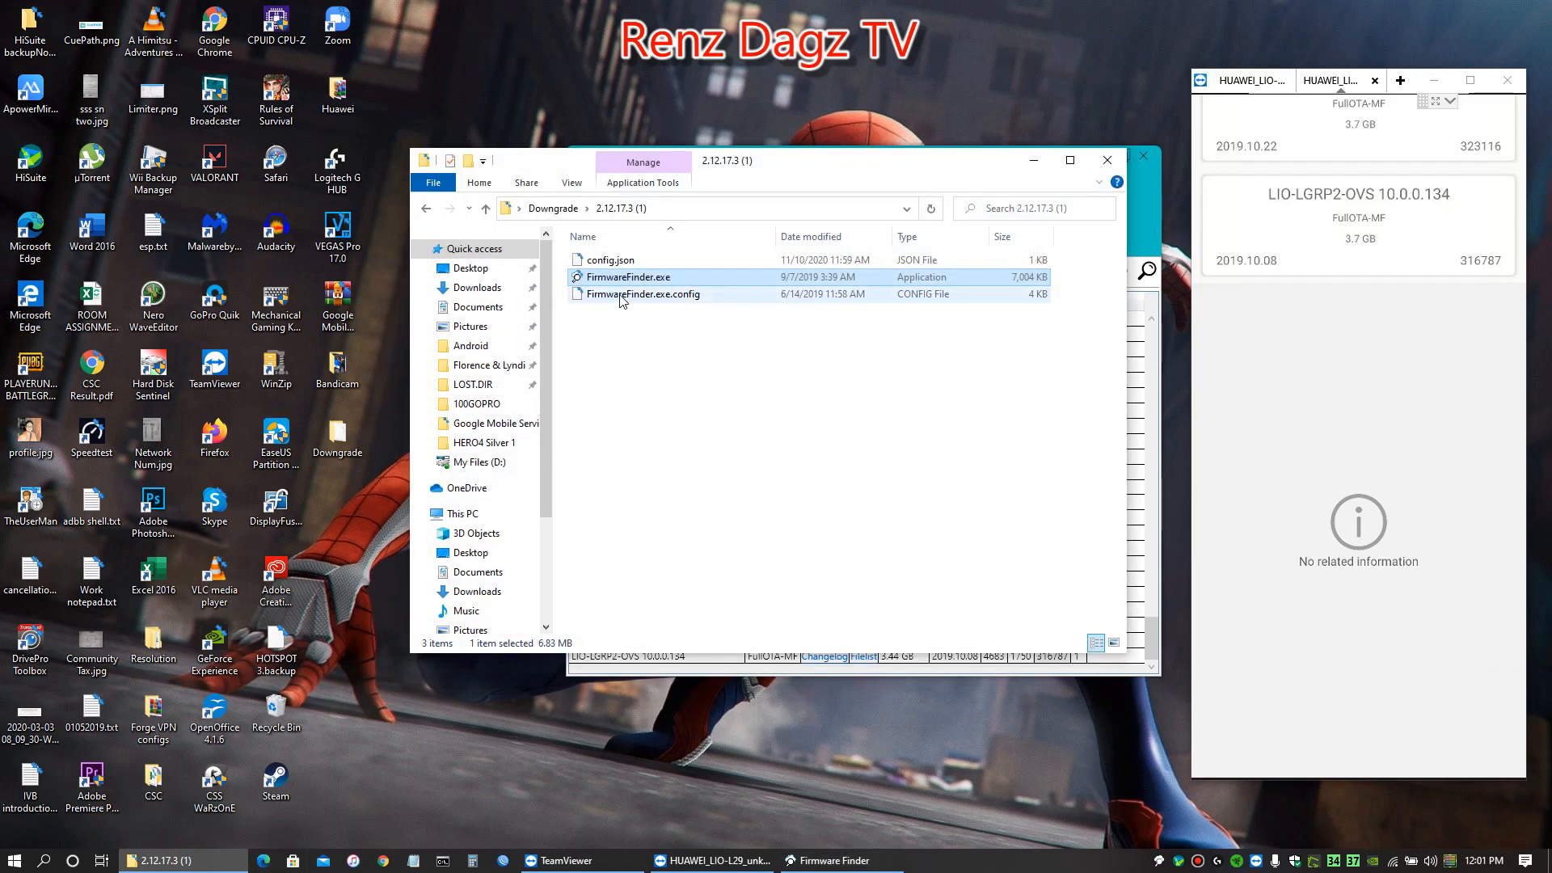
{"action": "left_click", "coordinate": [426, 207]}
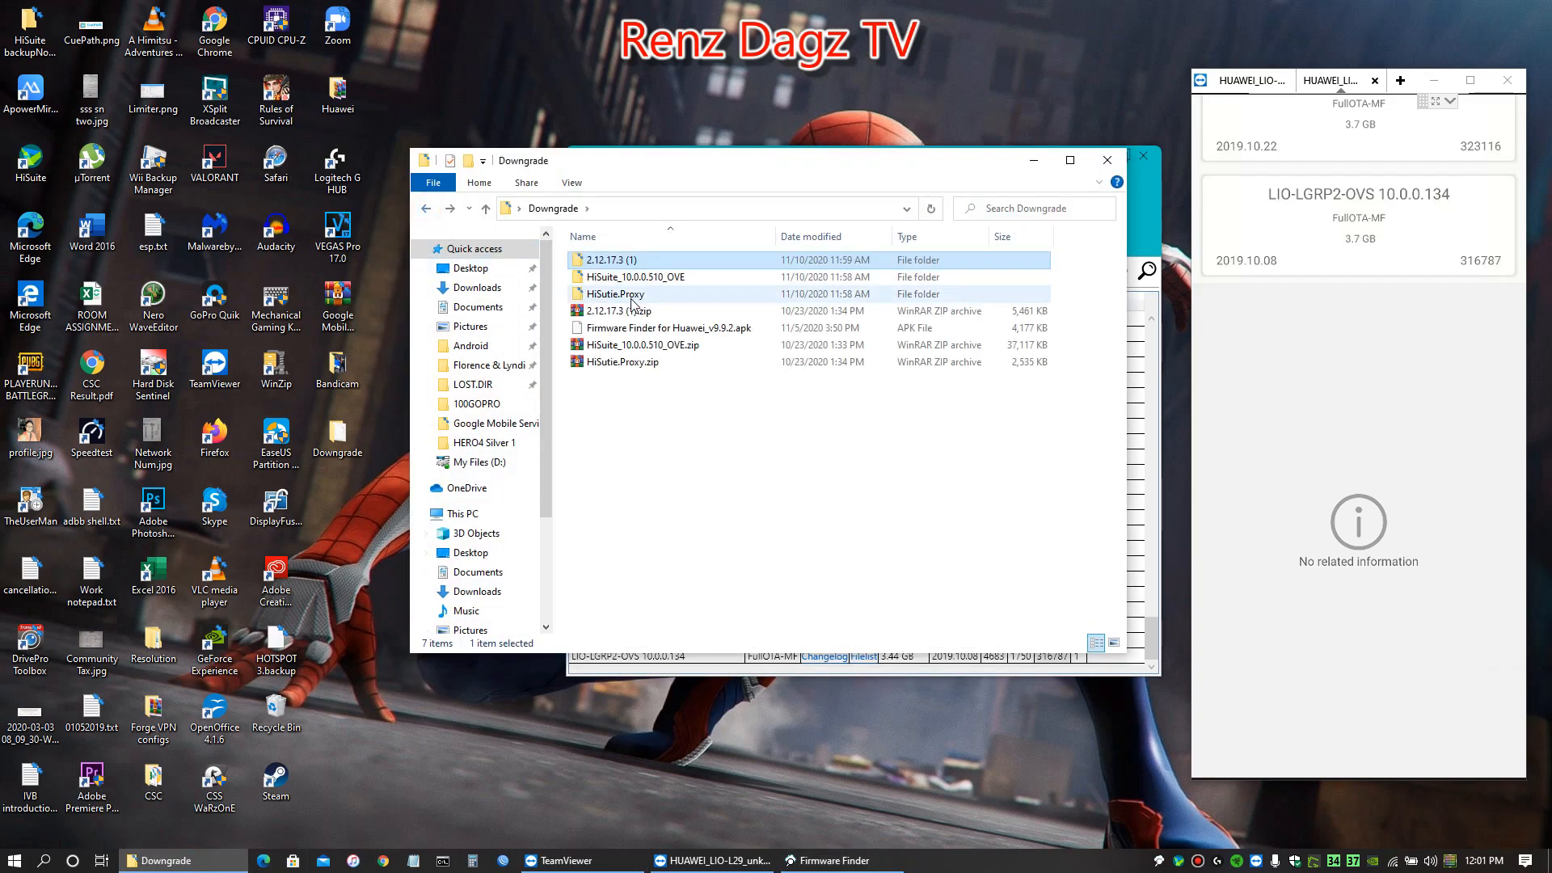
{"action": "double_click", "coordinate": [625, 295]}
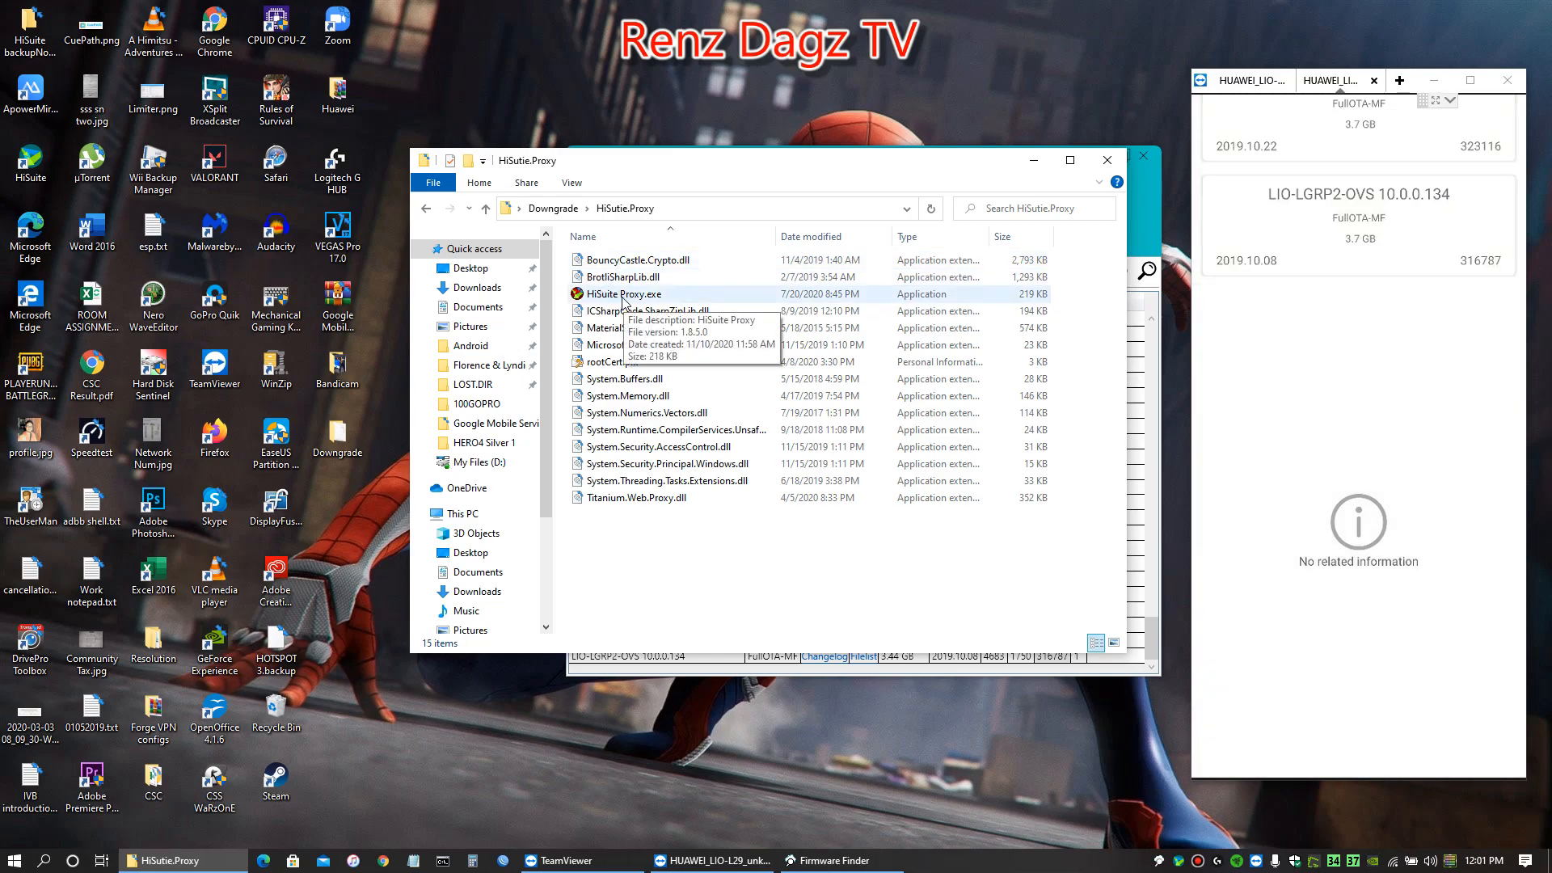
{"action": "double_click", "coordinate": [617, 296]}
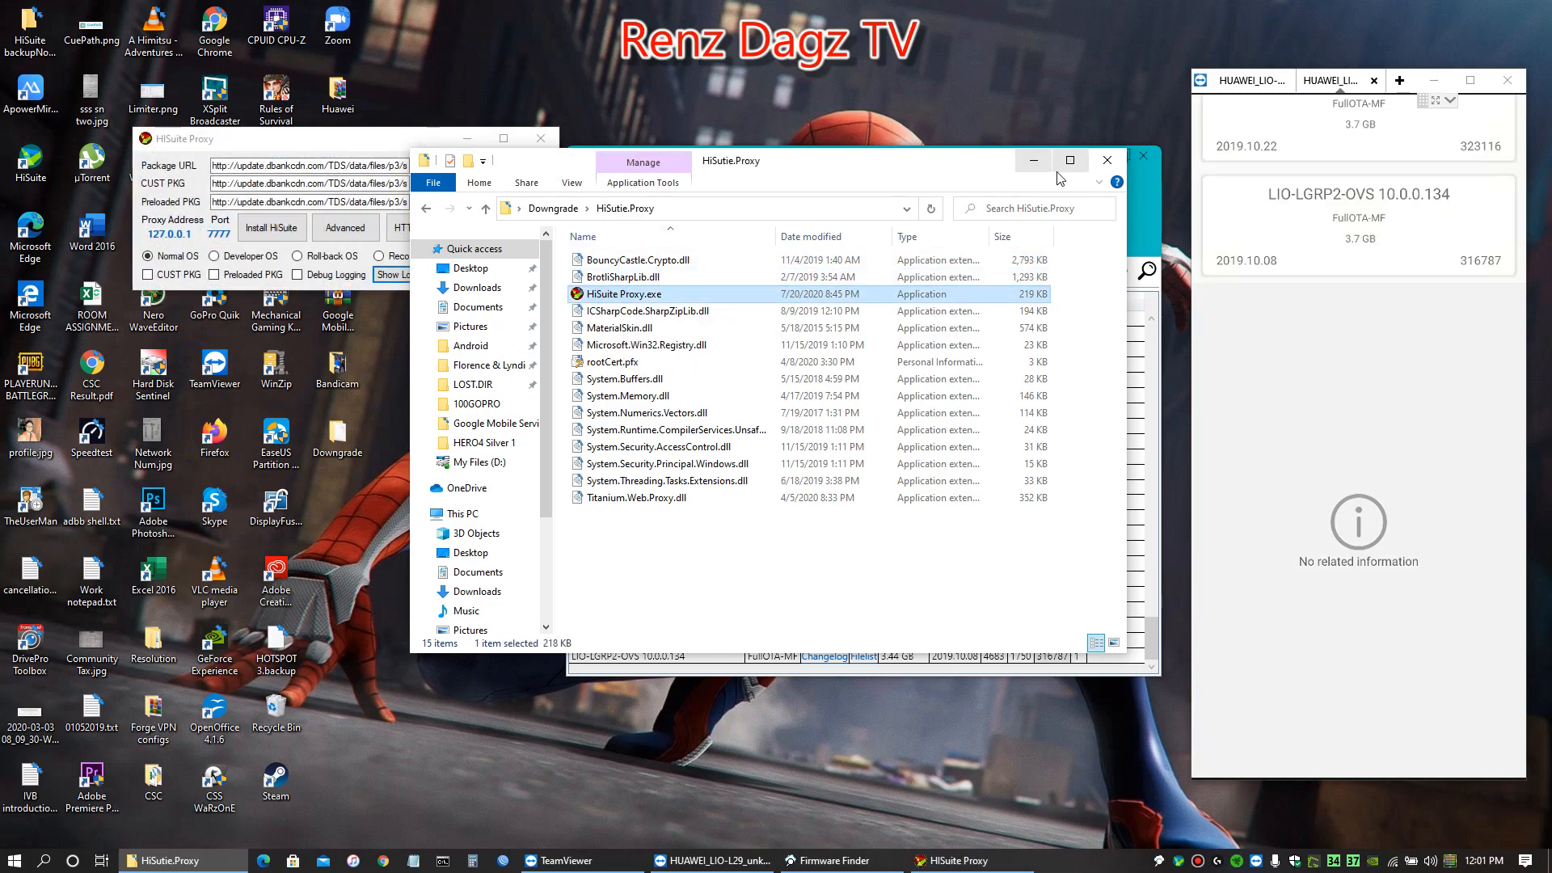
{"action": "left_click", "coordinate": [1030, 164]}
{"action": "left_click_drag", "start_coordinate": [377, 140], "coordinate": [370, 257]}
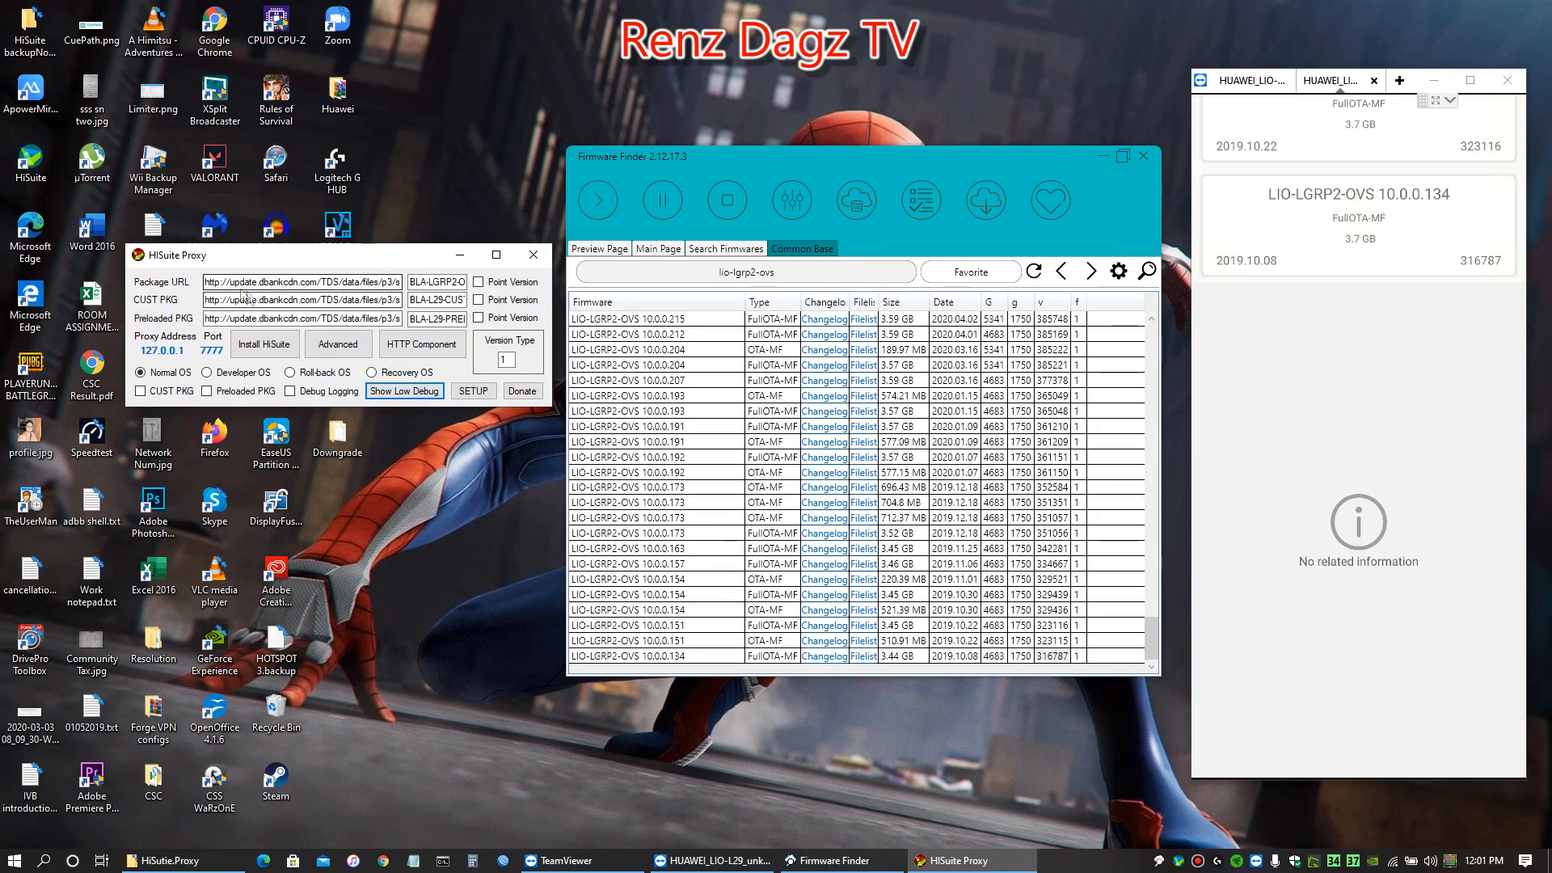
Clear the default Package URL and its firmware name in HiSuite Proxy
{"action": "left_click_drag", "start_coordinate": [210, 282], "coordinate": [492, 299]}
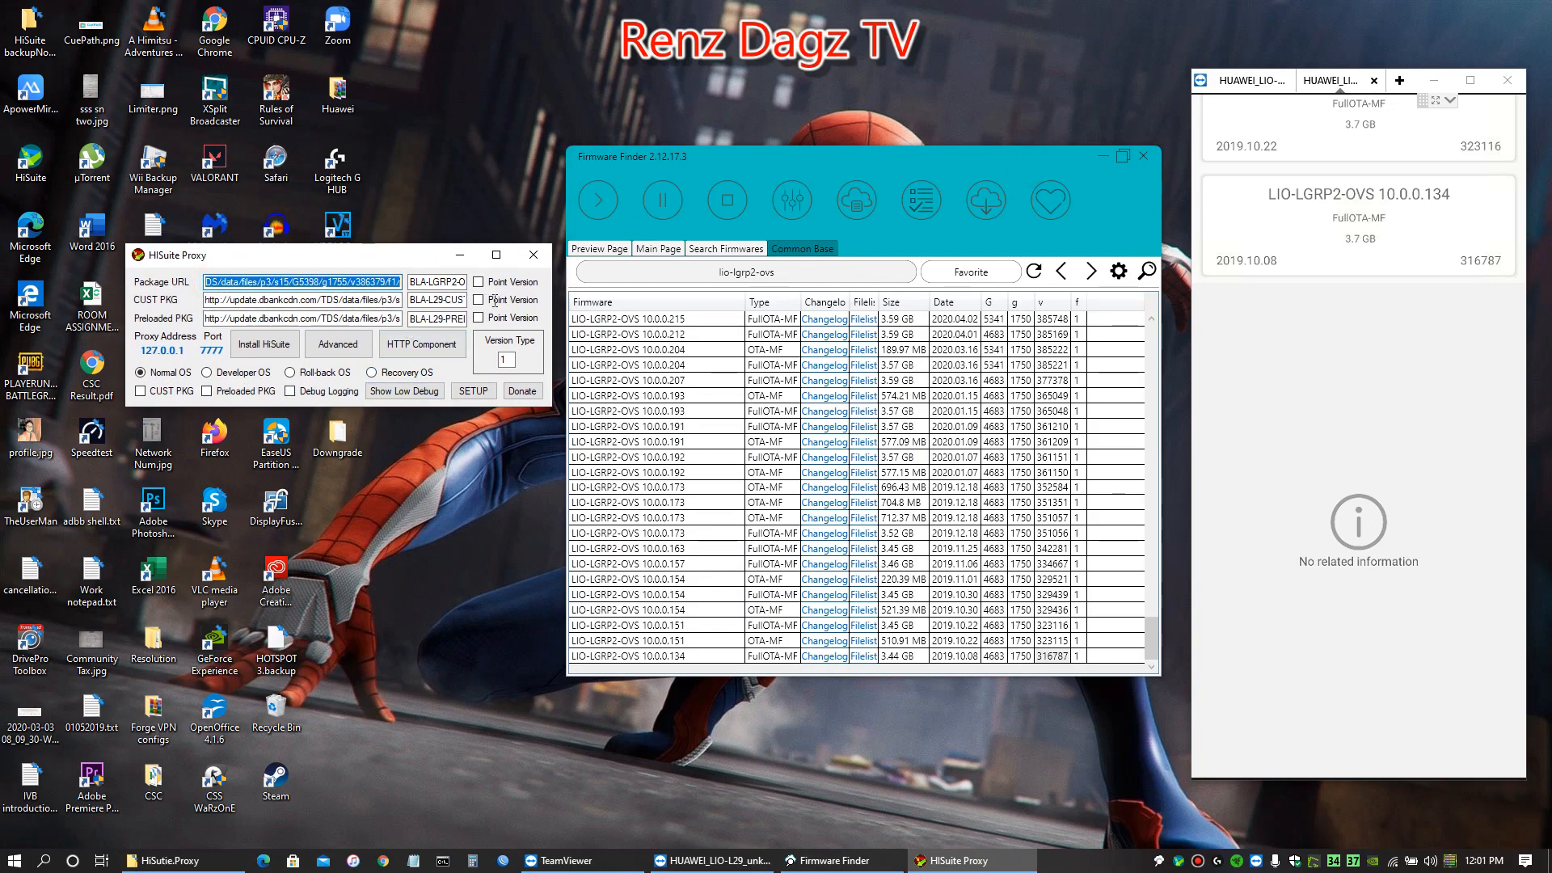
{"action": "key", "text": "BackSpace"}
{"action": "key", "text": "BackSpace"}
{"action": "left_click_drag", "start_coordinate": [425, 282], "coordinate": [485, 285]}
Clear the default CUST PKG address and its firmware name in HiSuite Proxy
{"action": "key", "text": "BackSpace"}
{"action": "double_click", "coordinate": [207, 300]}
{"action": "key", "text": "BackSpace"}
{"action": "double_click", "coordinate": [420, 300]}
{"action": "key", "text": "BackSpace"}
{"action": "left_click_drag", "start_coordinate": [413, 300], "coordinate": [510, 309]}
Clear the default Preloaded PKG address in HiSuite Proxy
{"action": "key", "text": "BackSpace"}
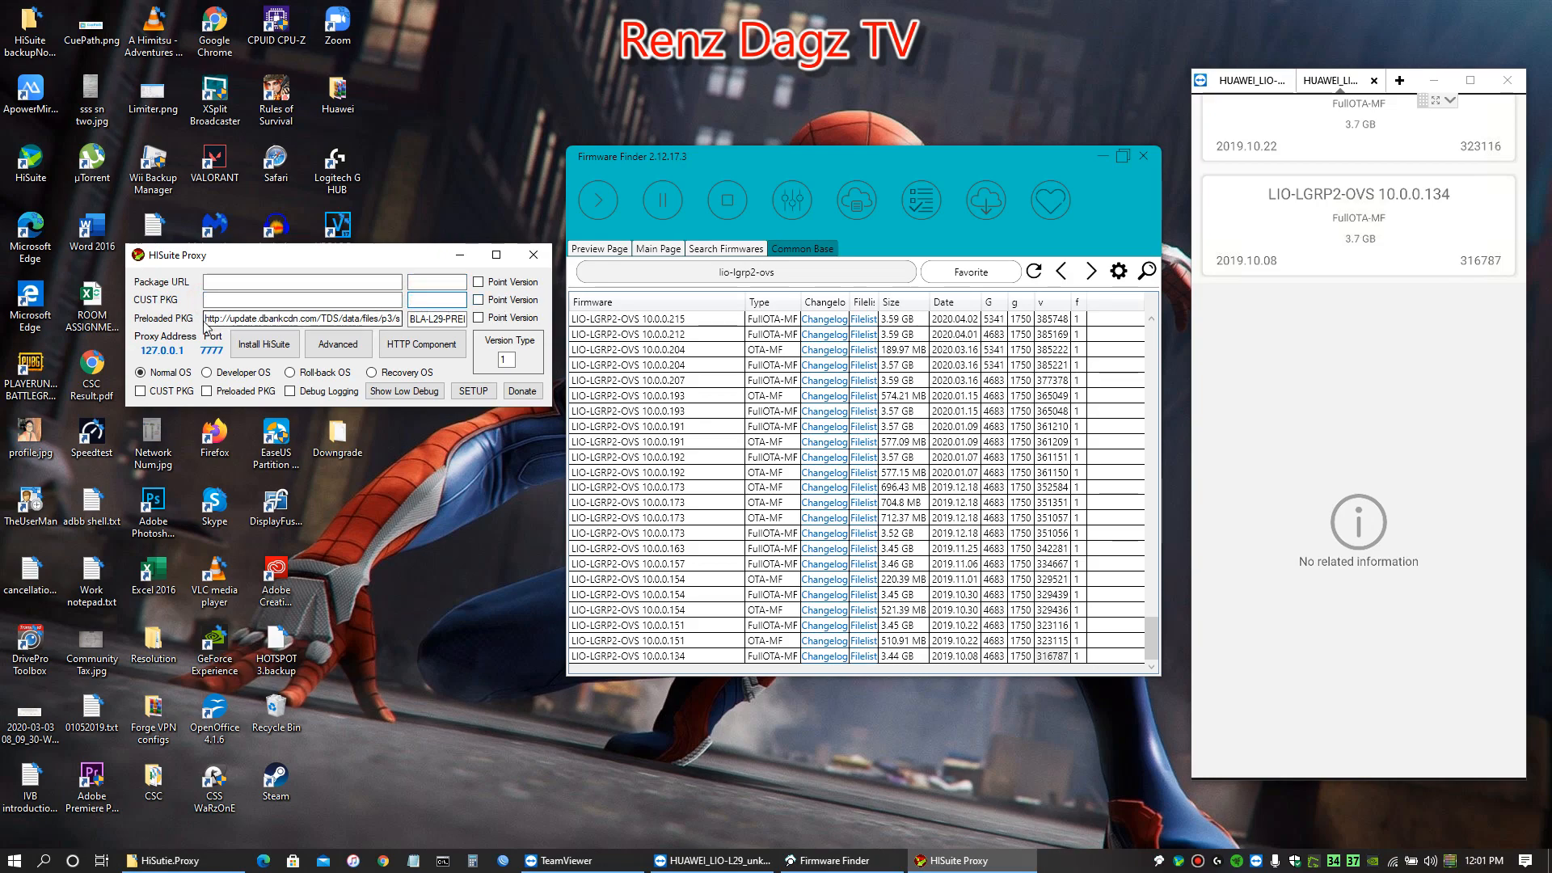
{"action": "left_click_drag", "start_coordinate": [401, 318], "coordinate": [200, 319]}
{"action": "key", "text": "BackSpace"}
{"action": "left_click", "coordinate": [334, 317]}
{"action": "left_click_drag", "start_coordinate": [334, 317], "coordinate": [162, 319]}
Clear the Preloaded PKG firmware name and enable Point Version for the Package URL
{"action": "key", "text": "BackSpace"}
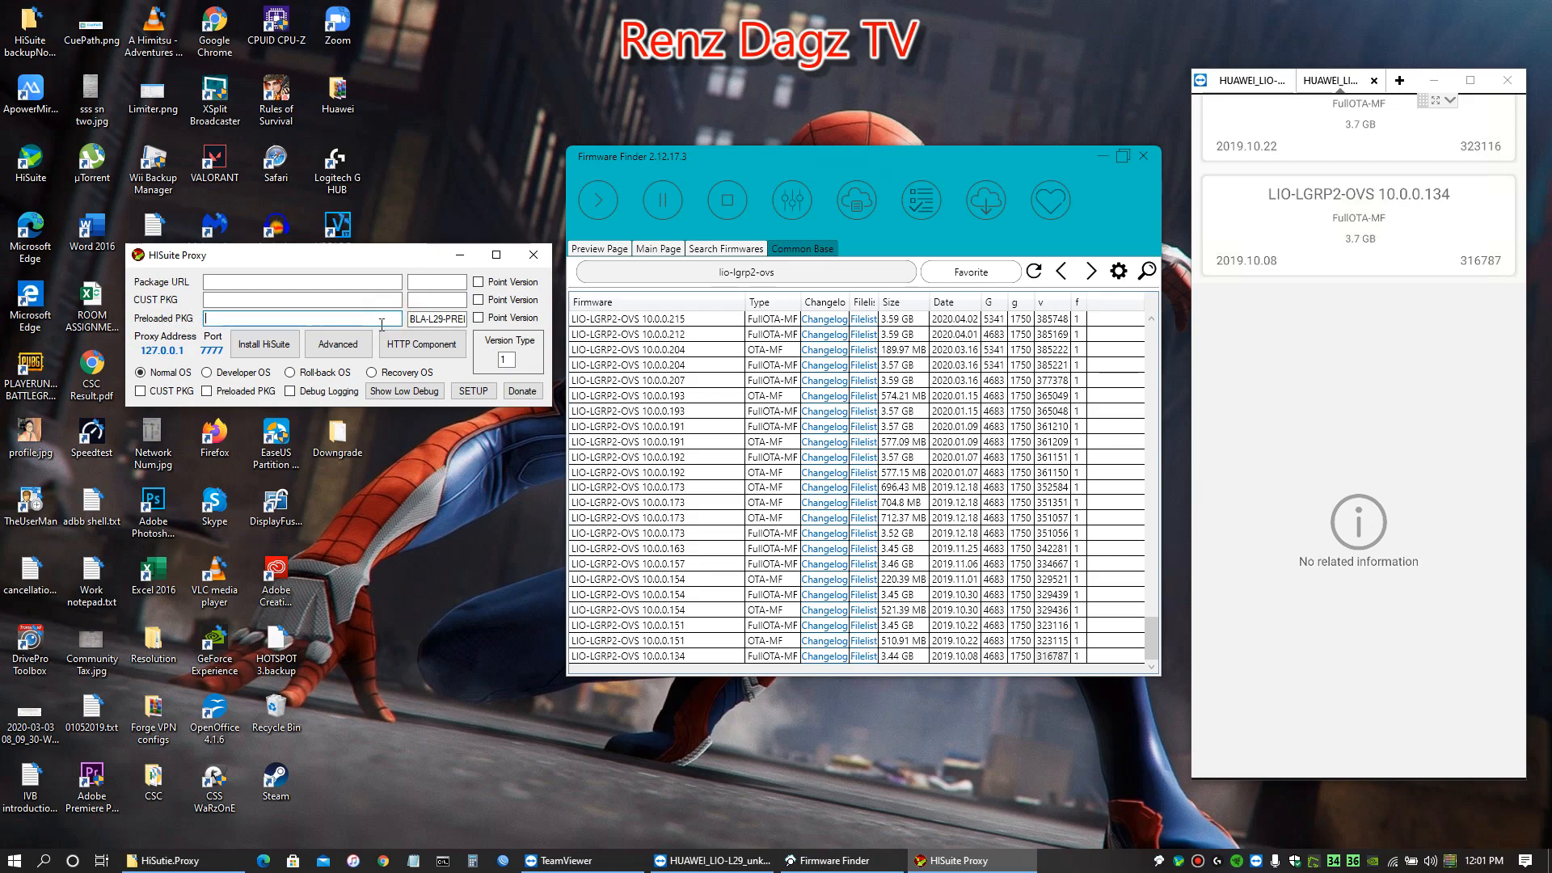
{"action": "left_click_drag", "start_coordinate": [410, 318], "coordinate": [496, 322]}
{"action": "key", "text": "BackSpace"}
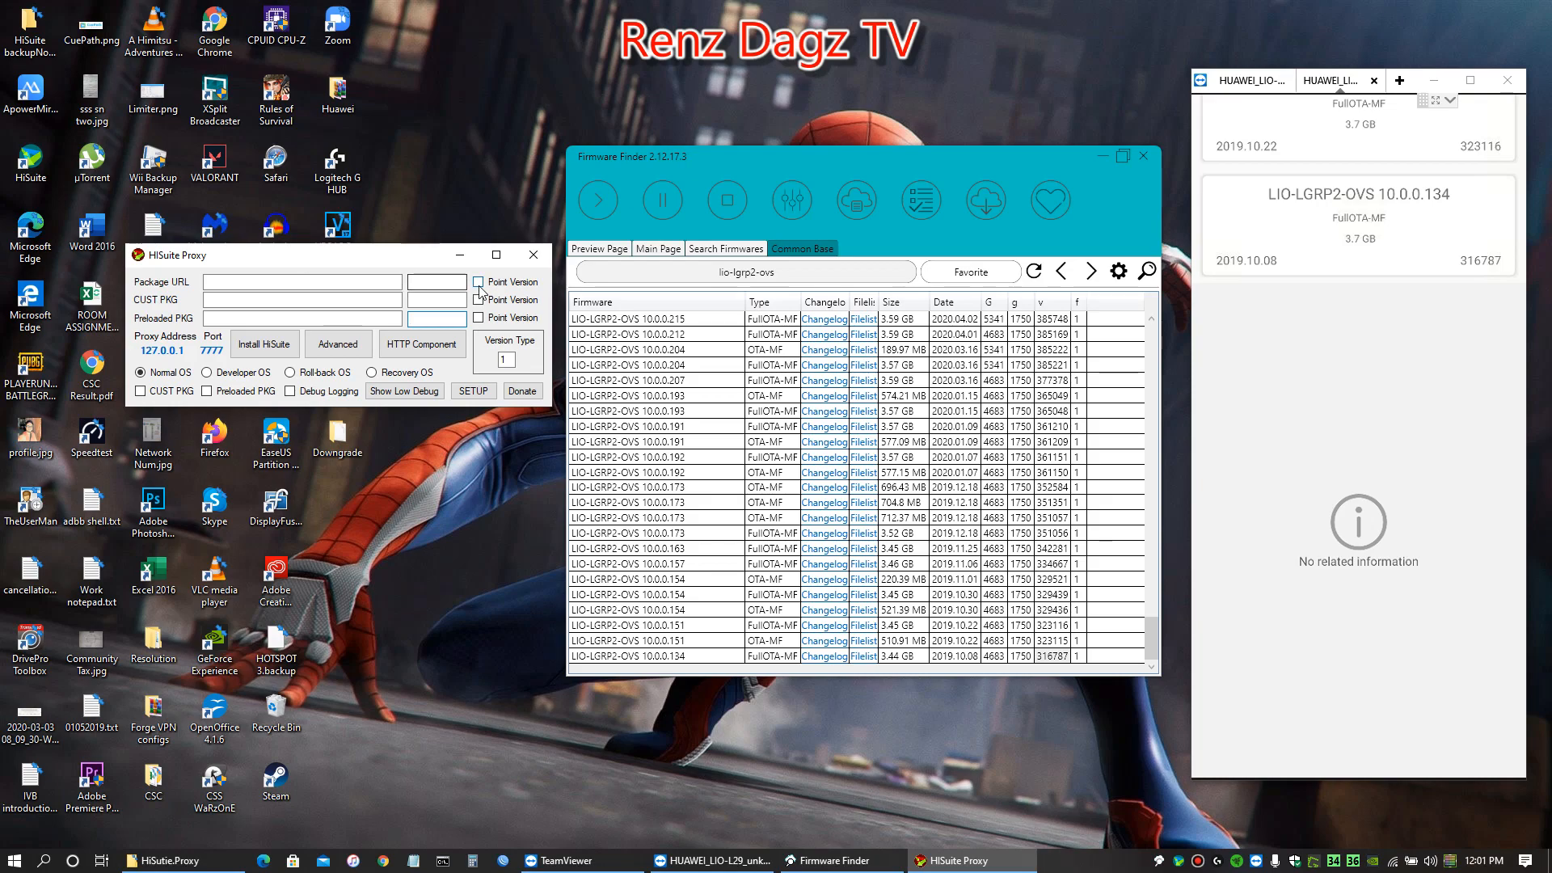
{"action": "left_click", "coordinate": [479, 282]}
Copy the full package address from the LIO-LGRP2-OVS 10.0.0.134 file list into HiSuite Proxy's Package URL, and close the Filelist Viewer
{"action": "left_click", "coordinate": [1052, 655]}
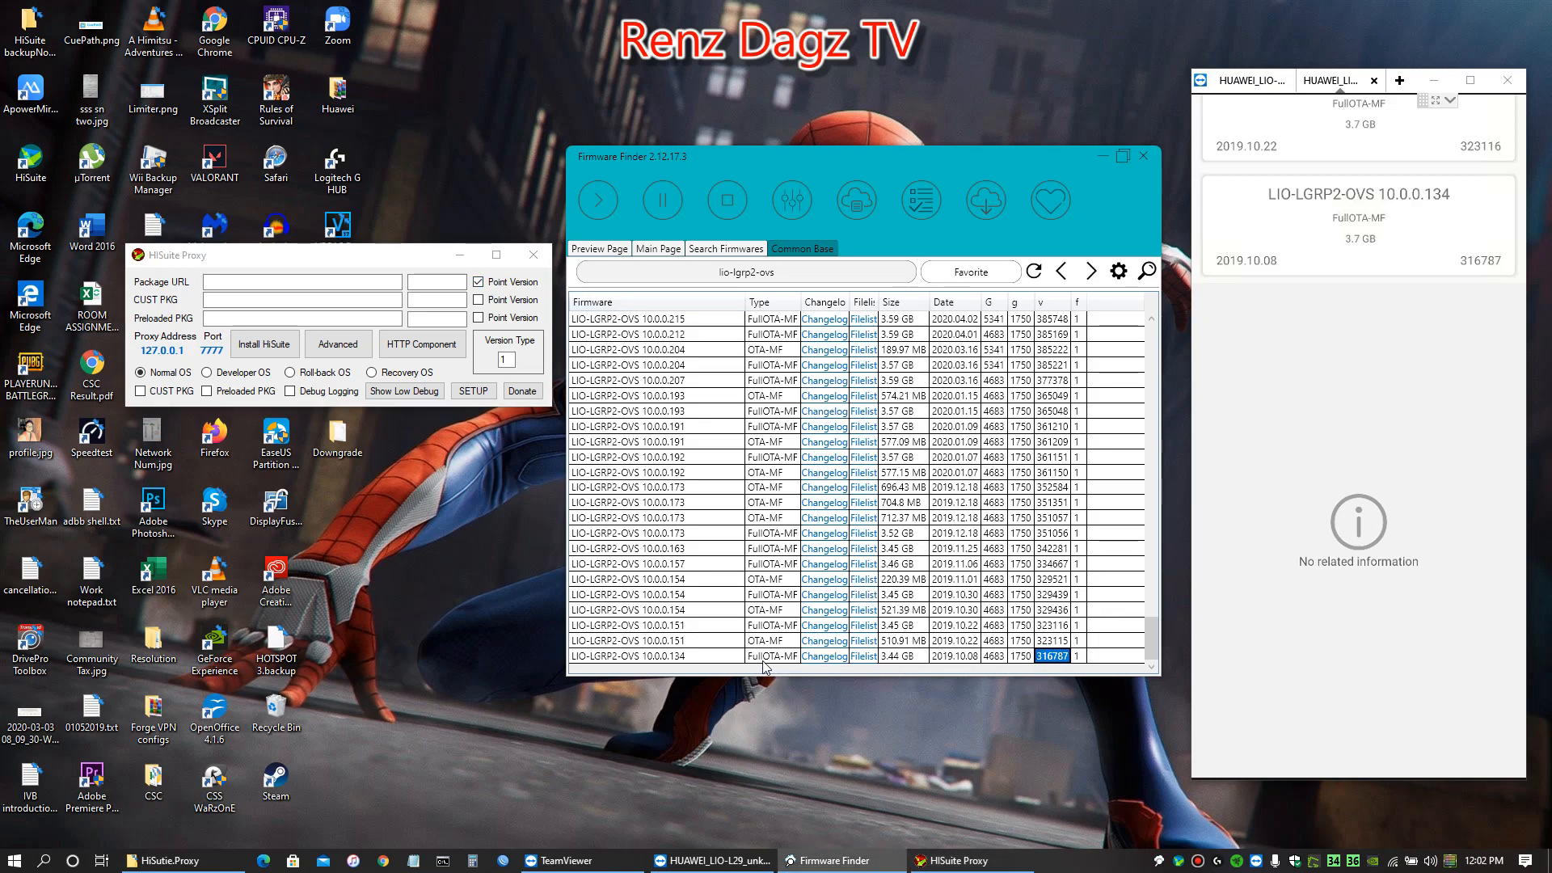
{"action": "left_click", "coordinate": [866, 661]}
{"action": "left_click_drag", "start_coordinate": [934, 345], "coordinate": [715, 321]}
{"action": "key", "text": "ctrl+c"}
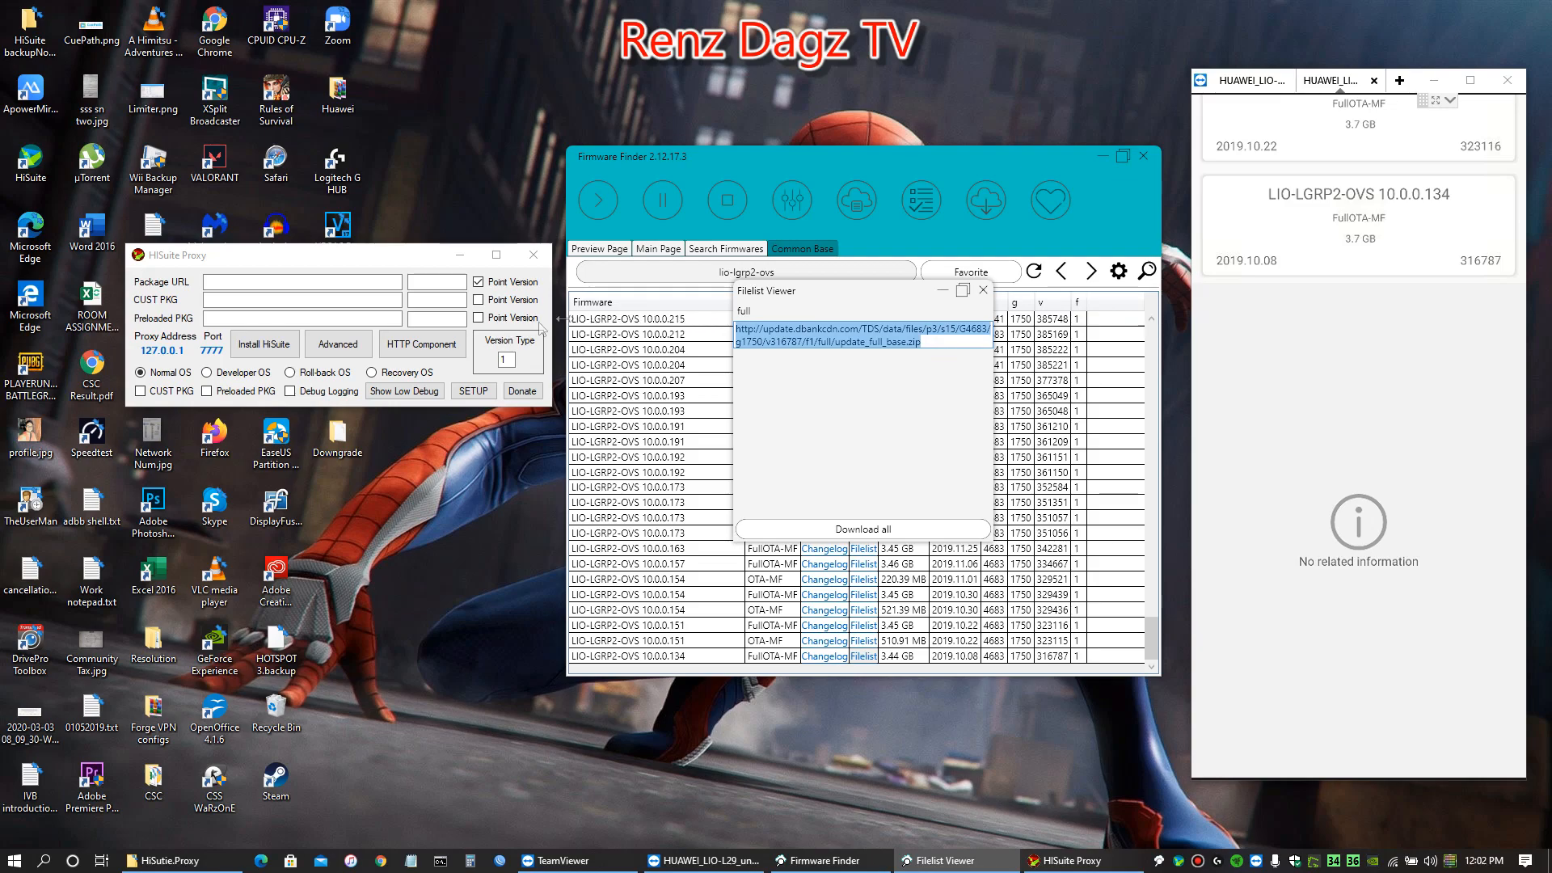
{"action": "left_click", "coordinate": [237, 280]}
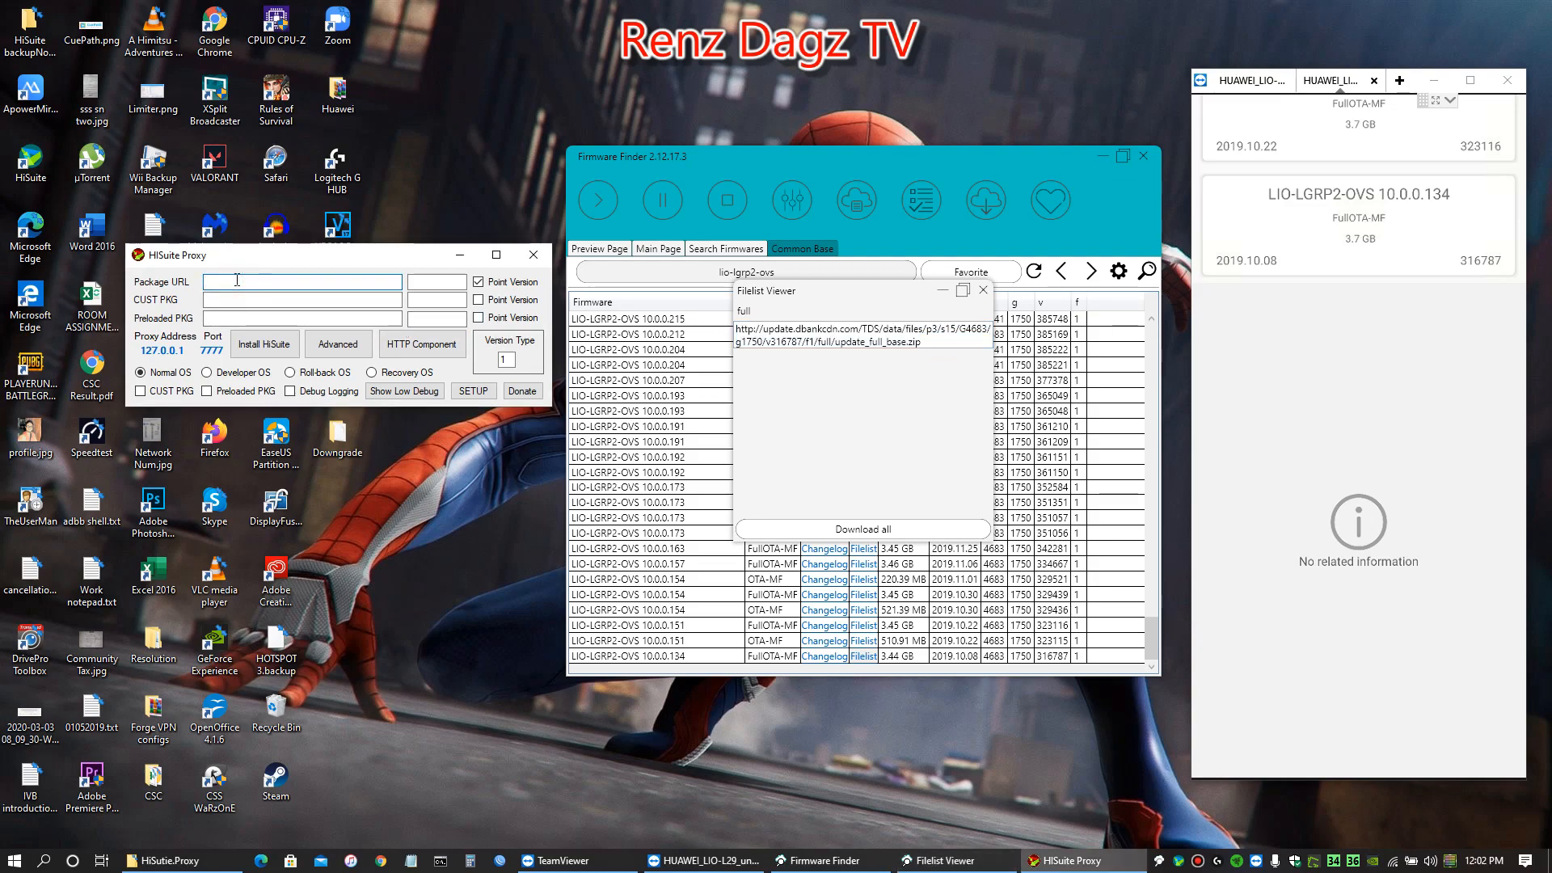
{"action": "key", "text": "ctrl+v"}
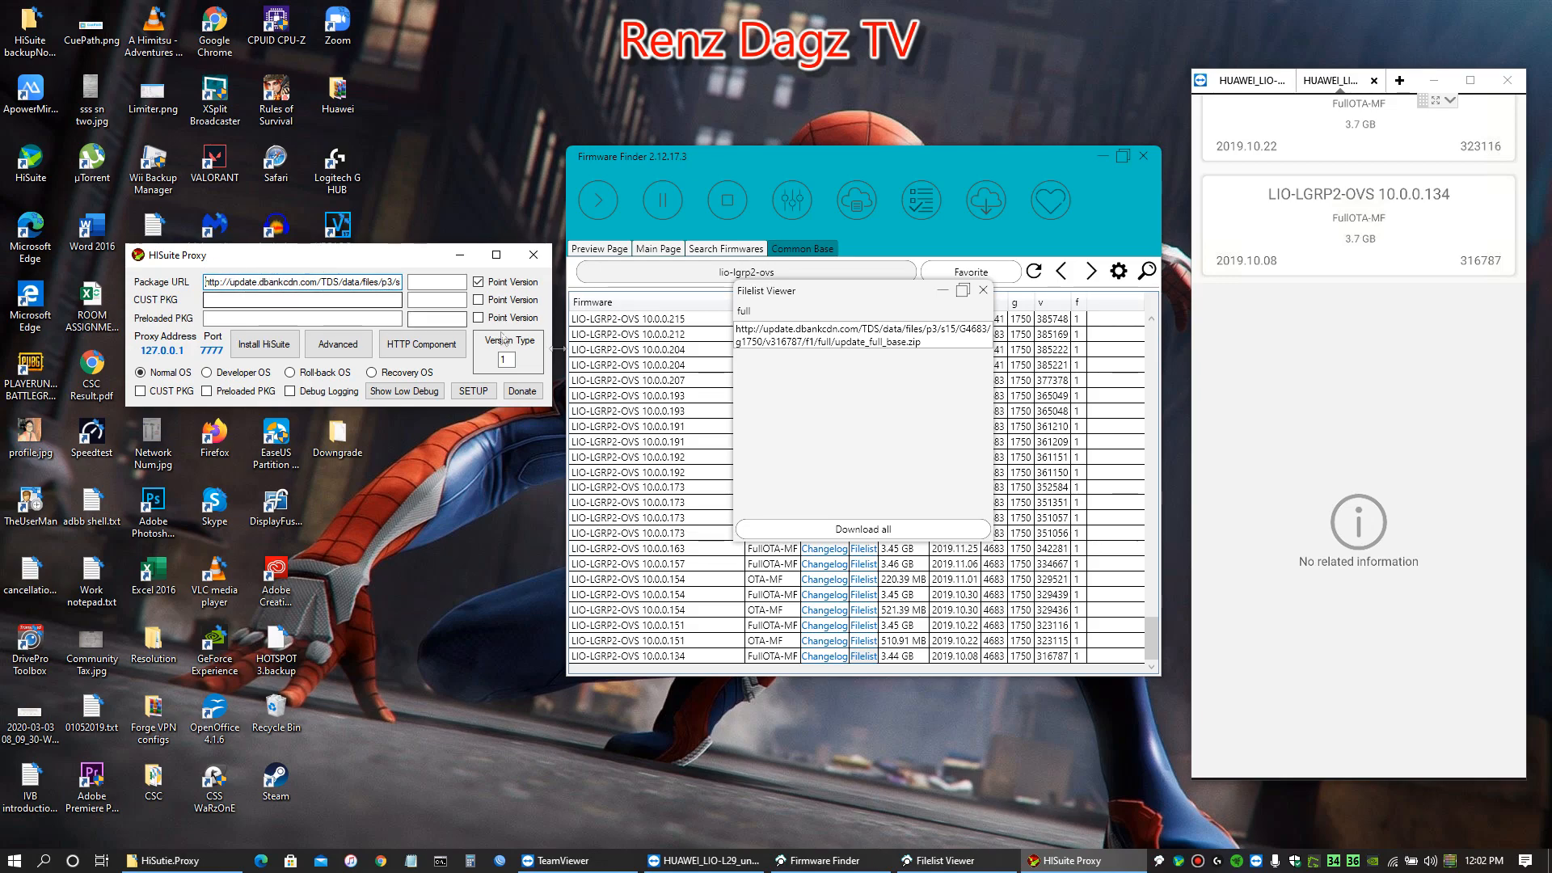
{"action": "left_click", "coordinate": [983, 290]}
Copy the firmware name LIO-LGRP2-OVS 10.0.0.134 from Firmware Finder into the version field beside HiSuite Proxy's Package URL
{"action": "left_click", "coordinate": [679, 656]}
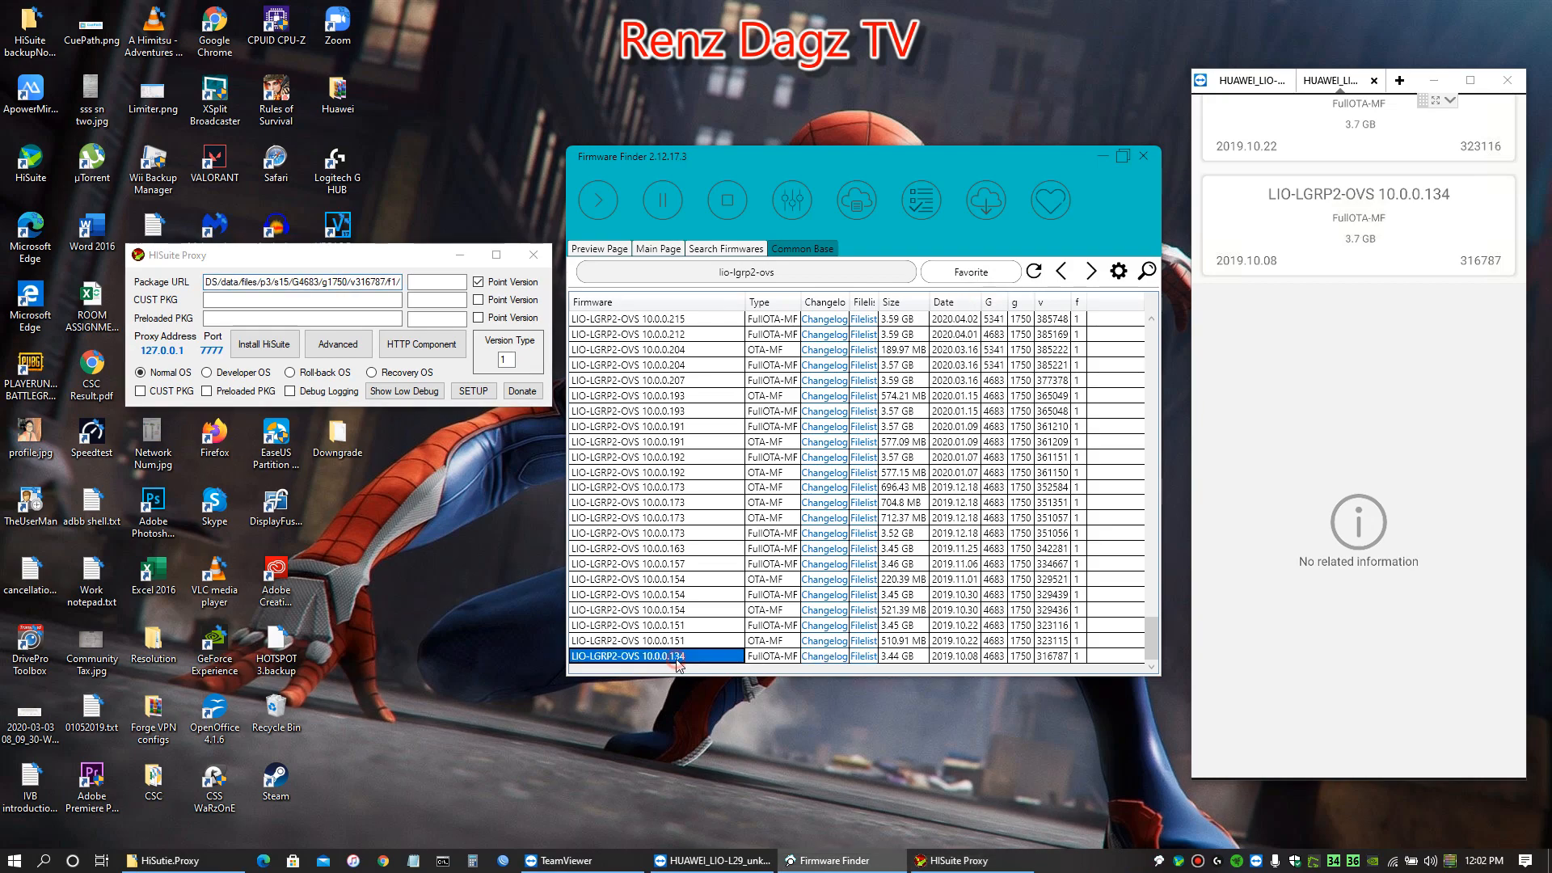
{"action": "left_click", "coordinate": [1054, 656]}
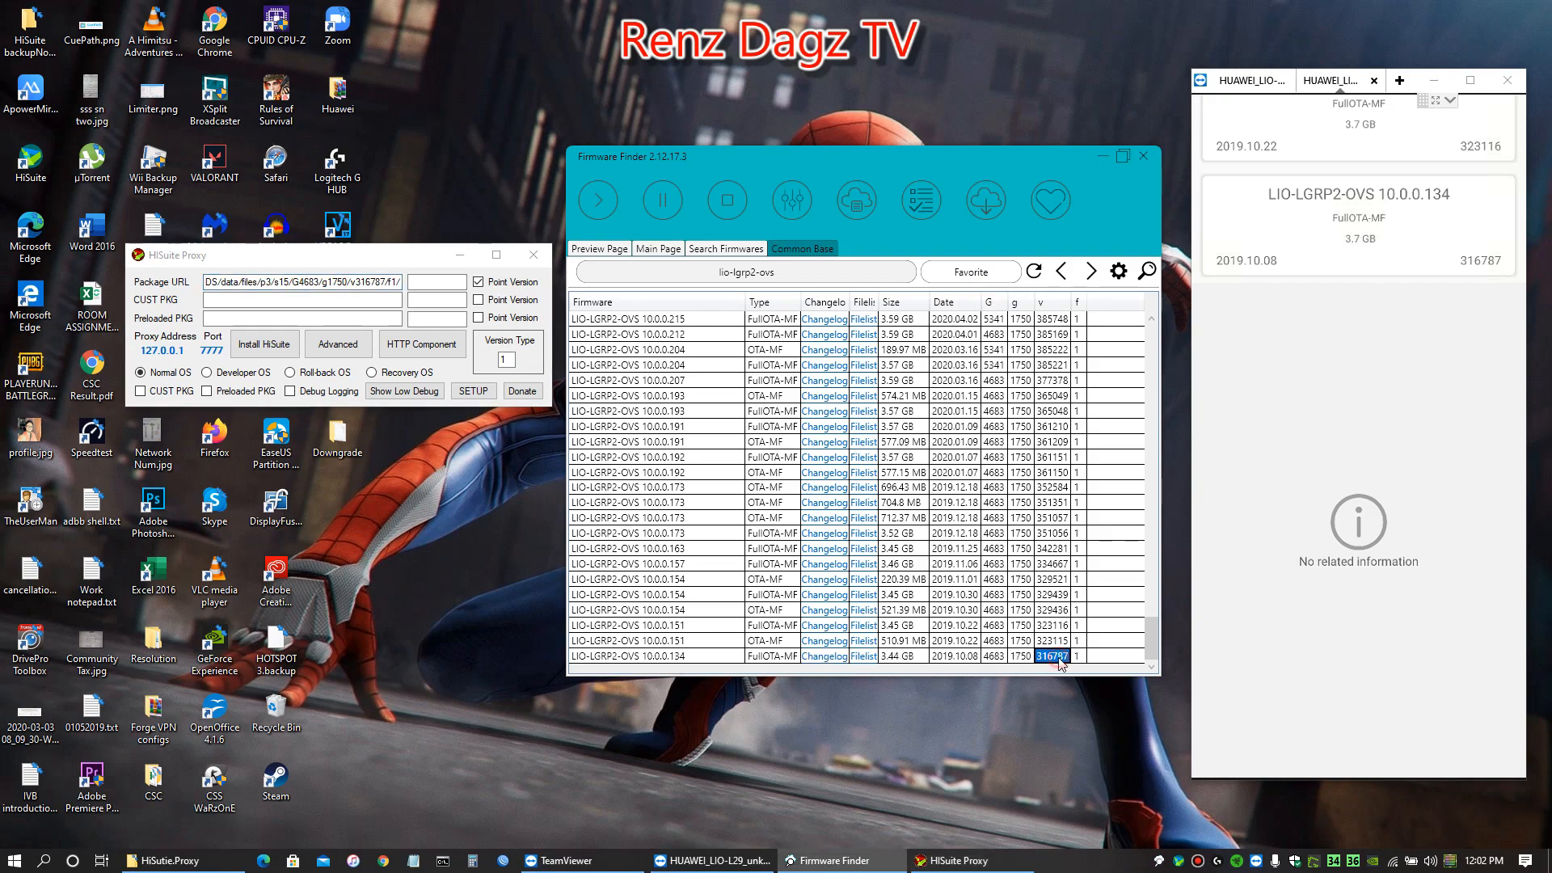
{"action": "left_click", "coordinate": [668, 657]}
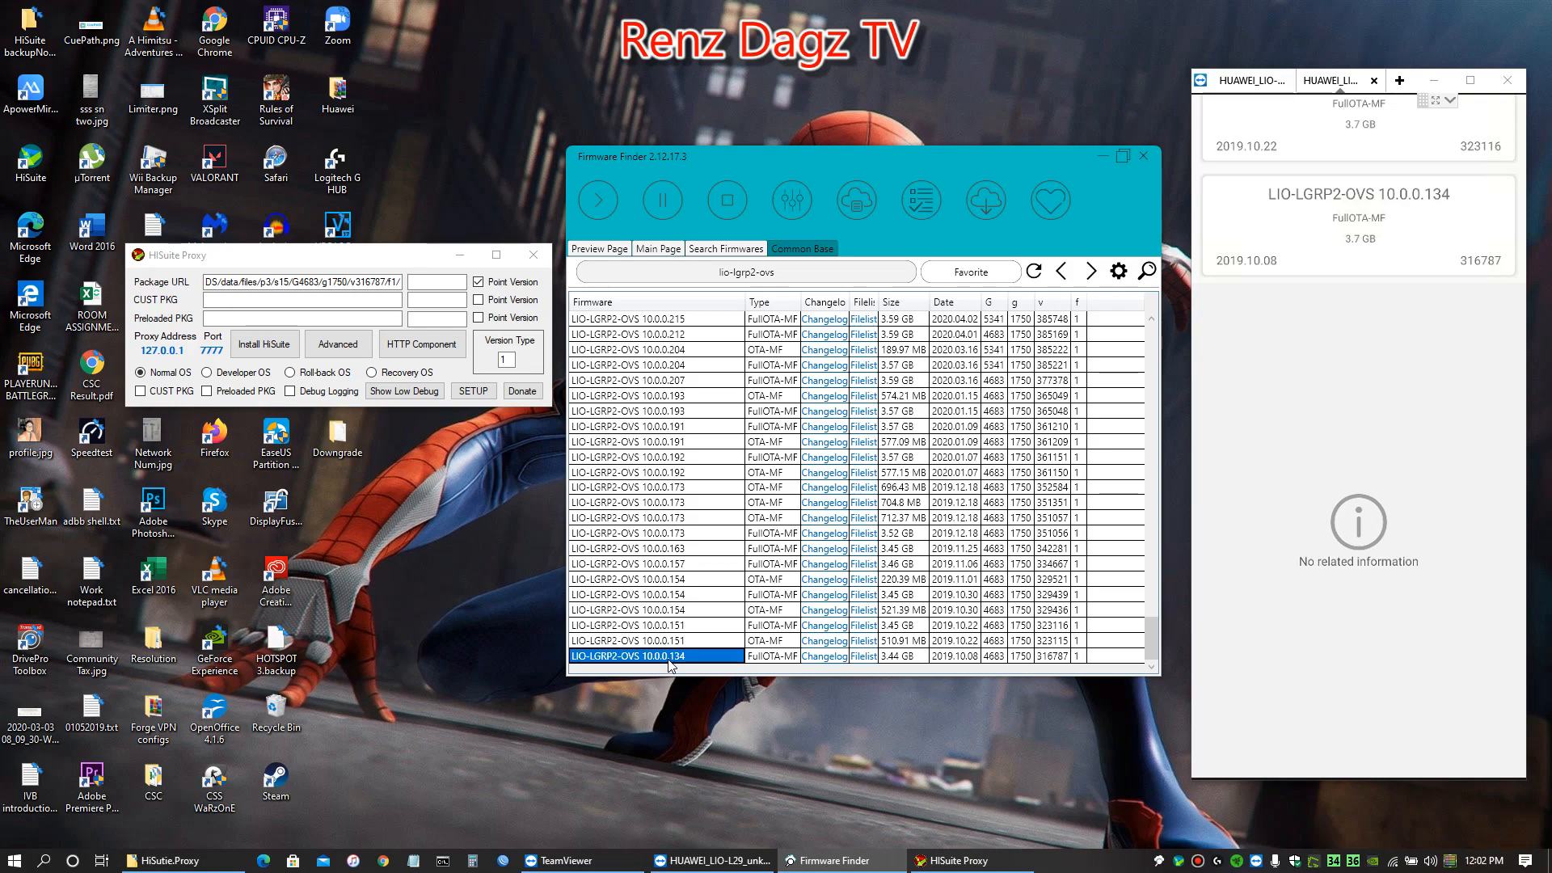
{"action": "right_click", "coordinate": [662, 661]}
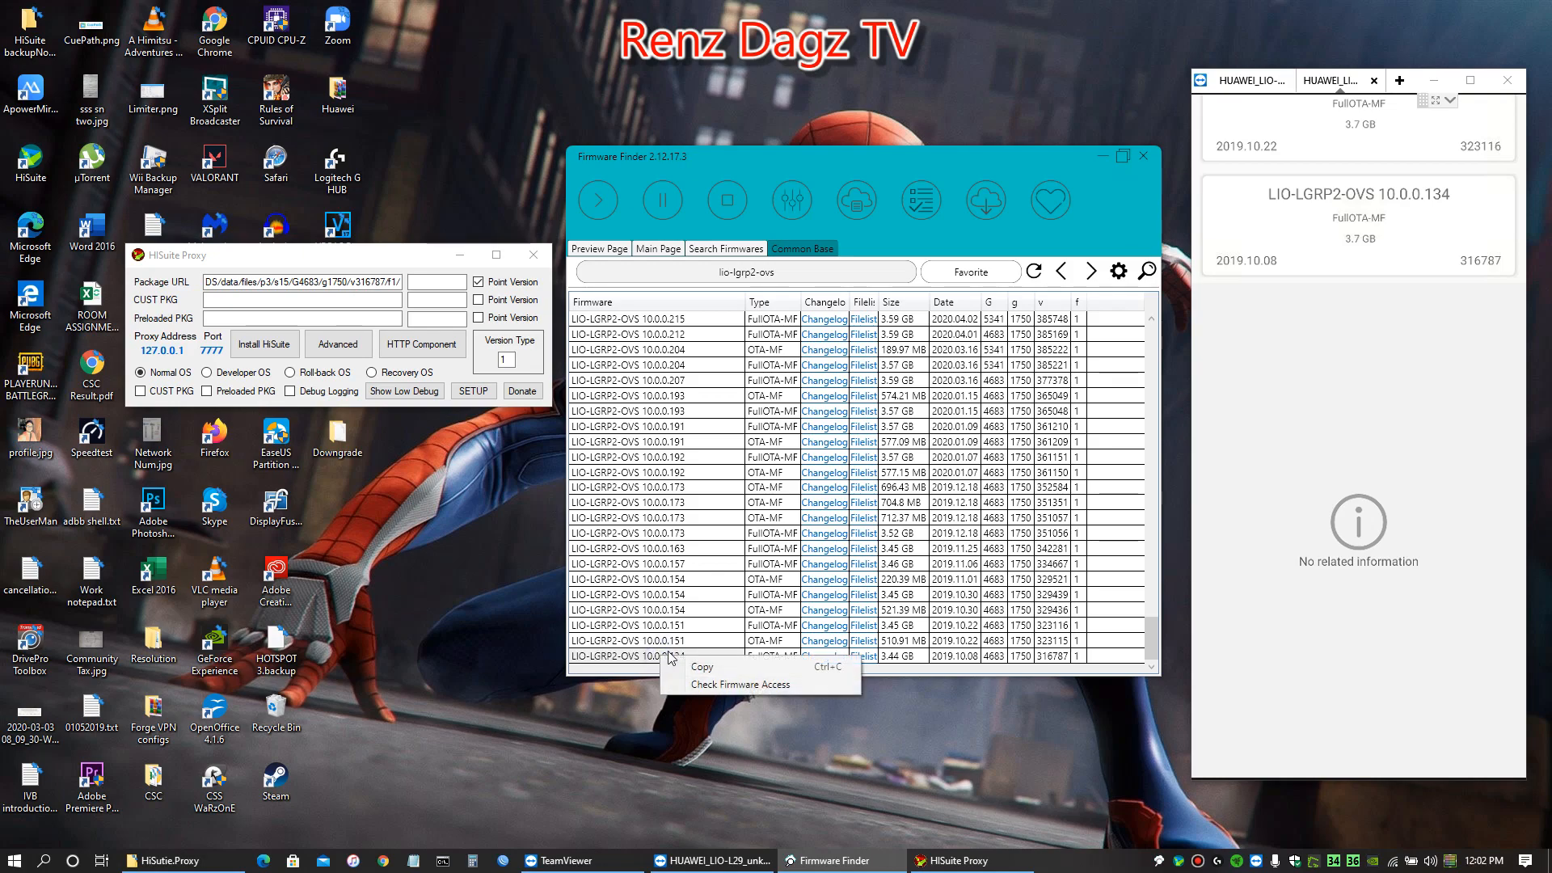
{"action": "left_click", "coordinate": [683, 669]}
{"action": "left_click", "coordinate": [433, 284]}
{"action": "left_click", "coordinate": [434, 284]}
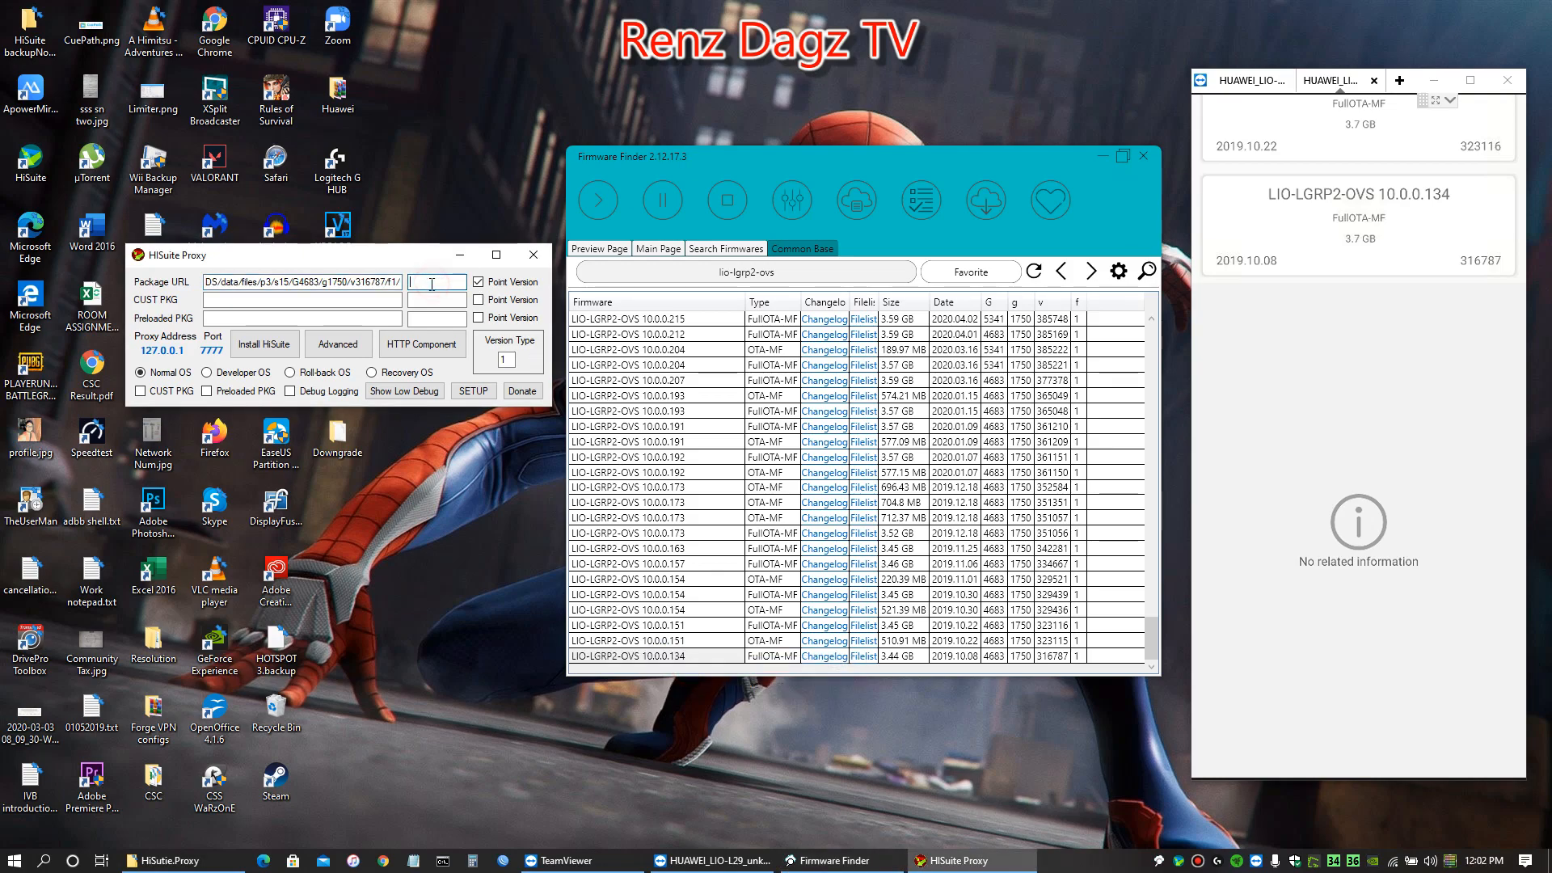
{"action": "key", "text": "ctrl+v"}
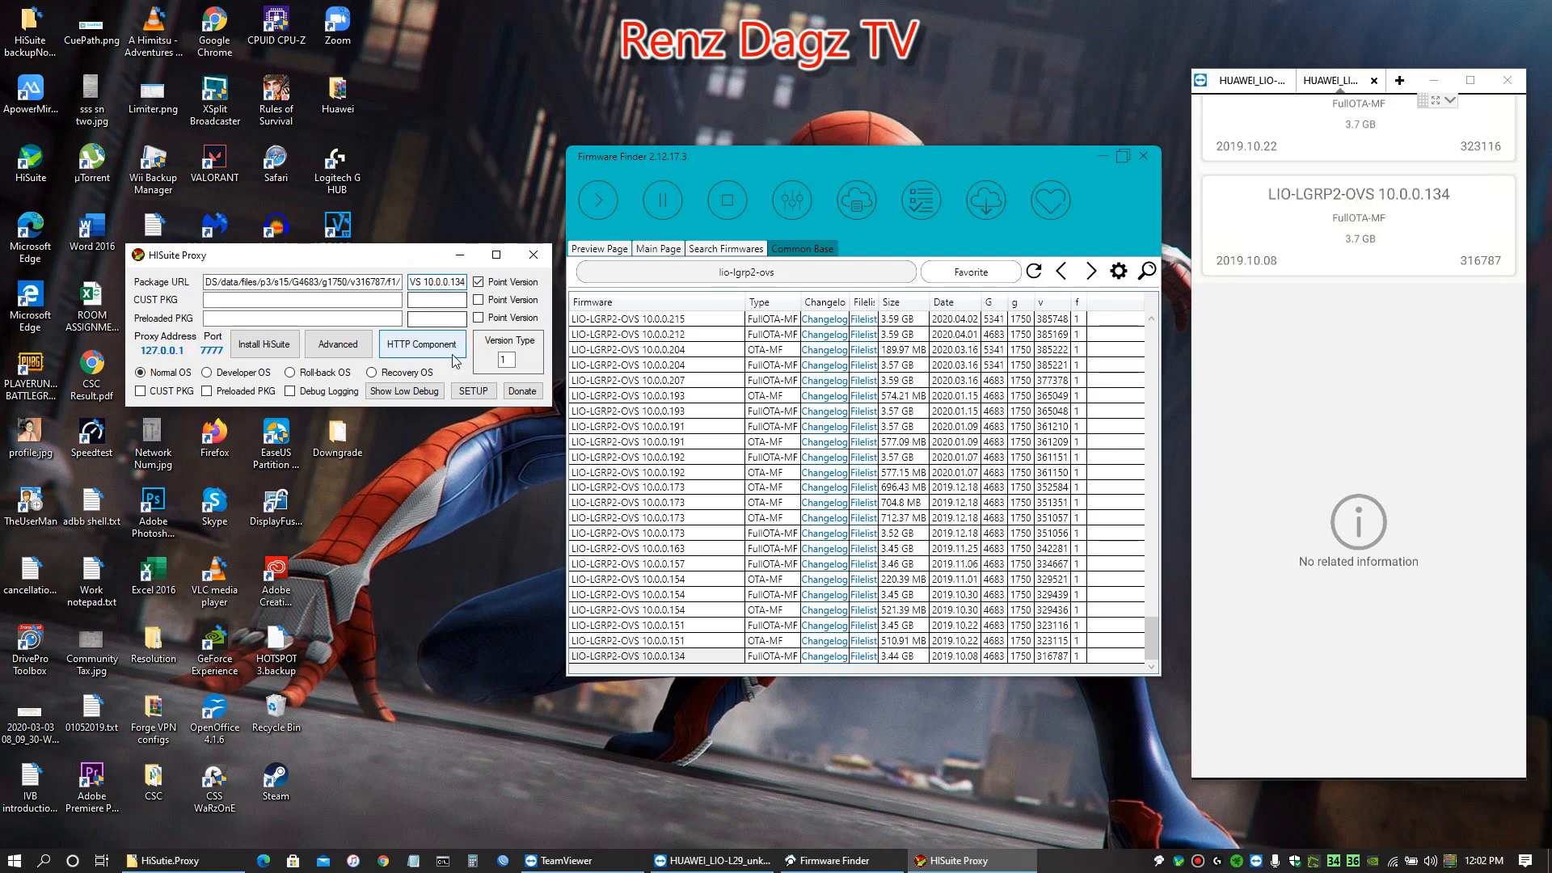
Run the HiSuite Proxy setup checks, and close both the setup log and Firmware Finder once they finish
{"action": "left_click", "coordinate": [473, 392]}
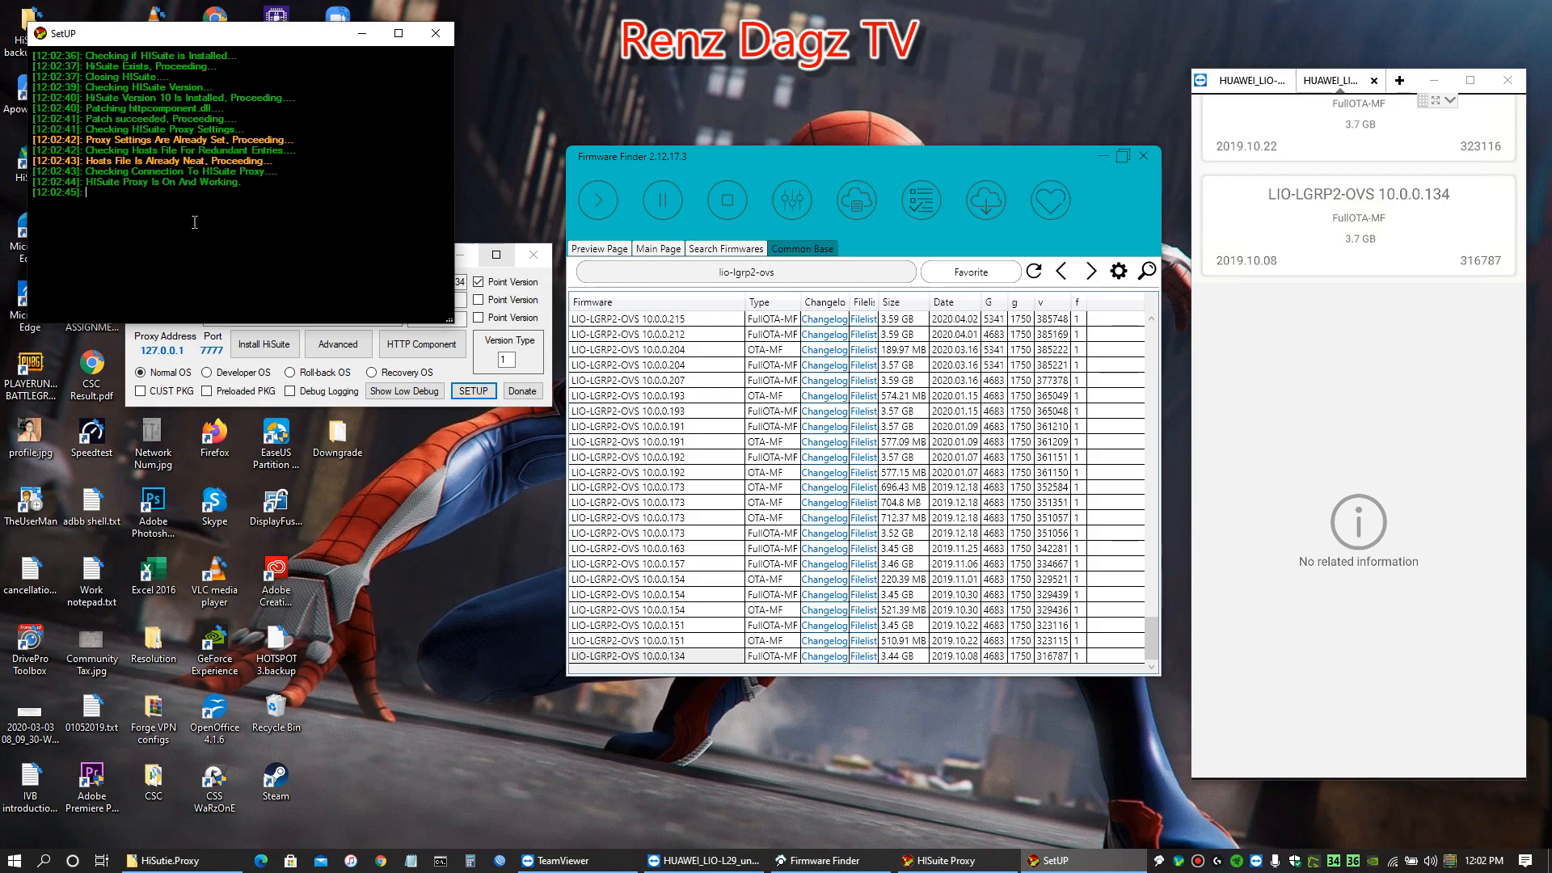
{"action": "left_click_drag", "start_coordinate": [89, 202], "coordinate": [344, 201]}
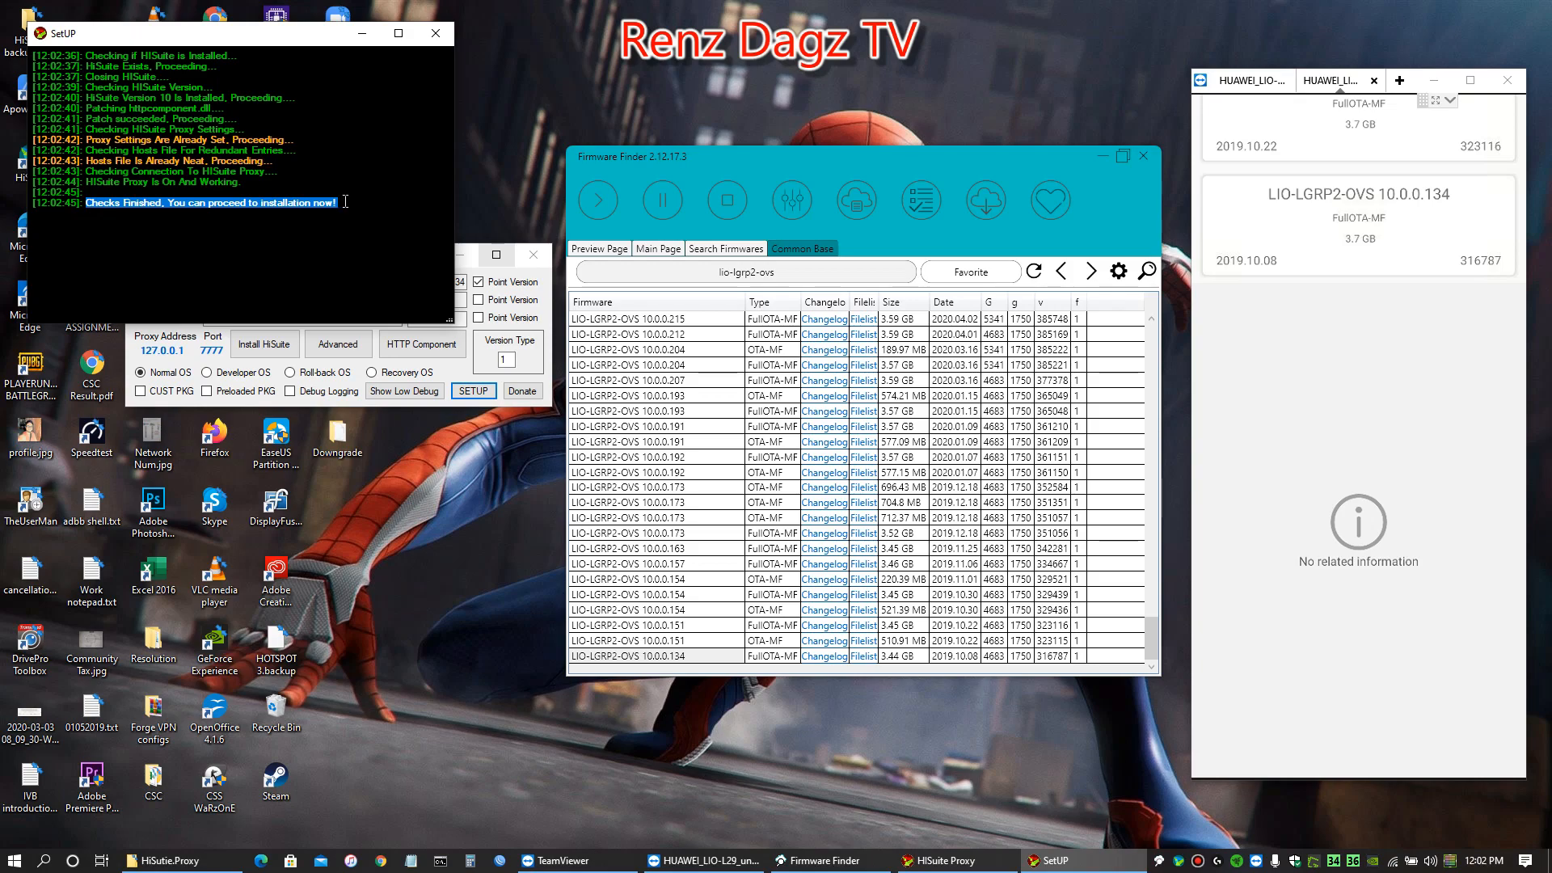
{"action": "left_click", "coordinate": [441, 39]}
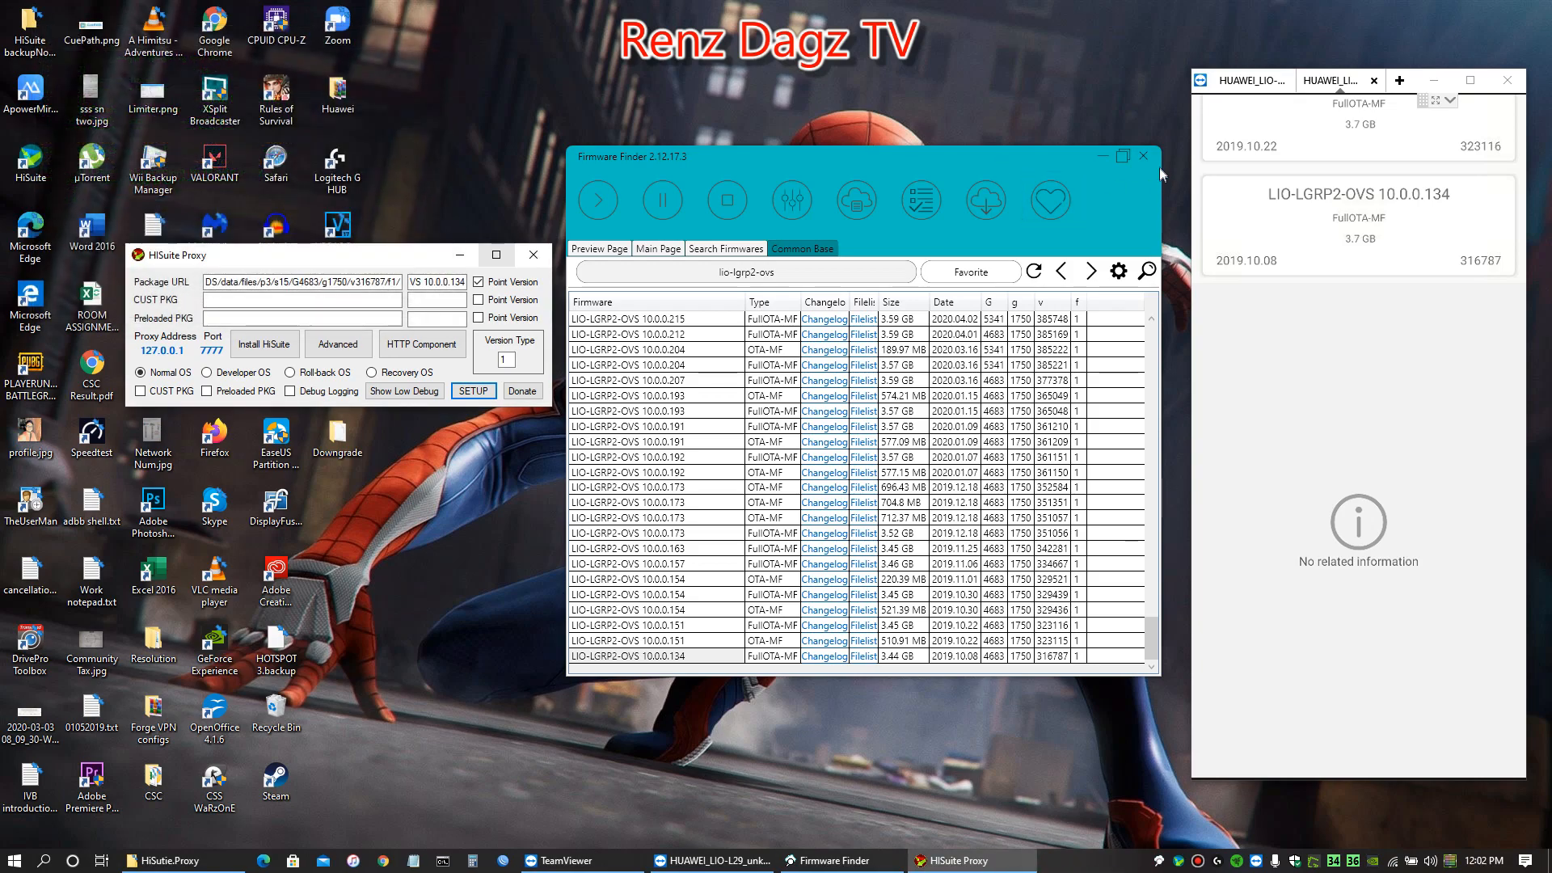
{"action": "left_click", "coordinate": [1143, 155]}
{"action": "left_click_drag", "start_coordinate": [399, 263], "coordinate": [467, 196]}
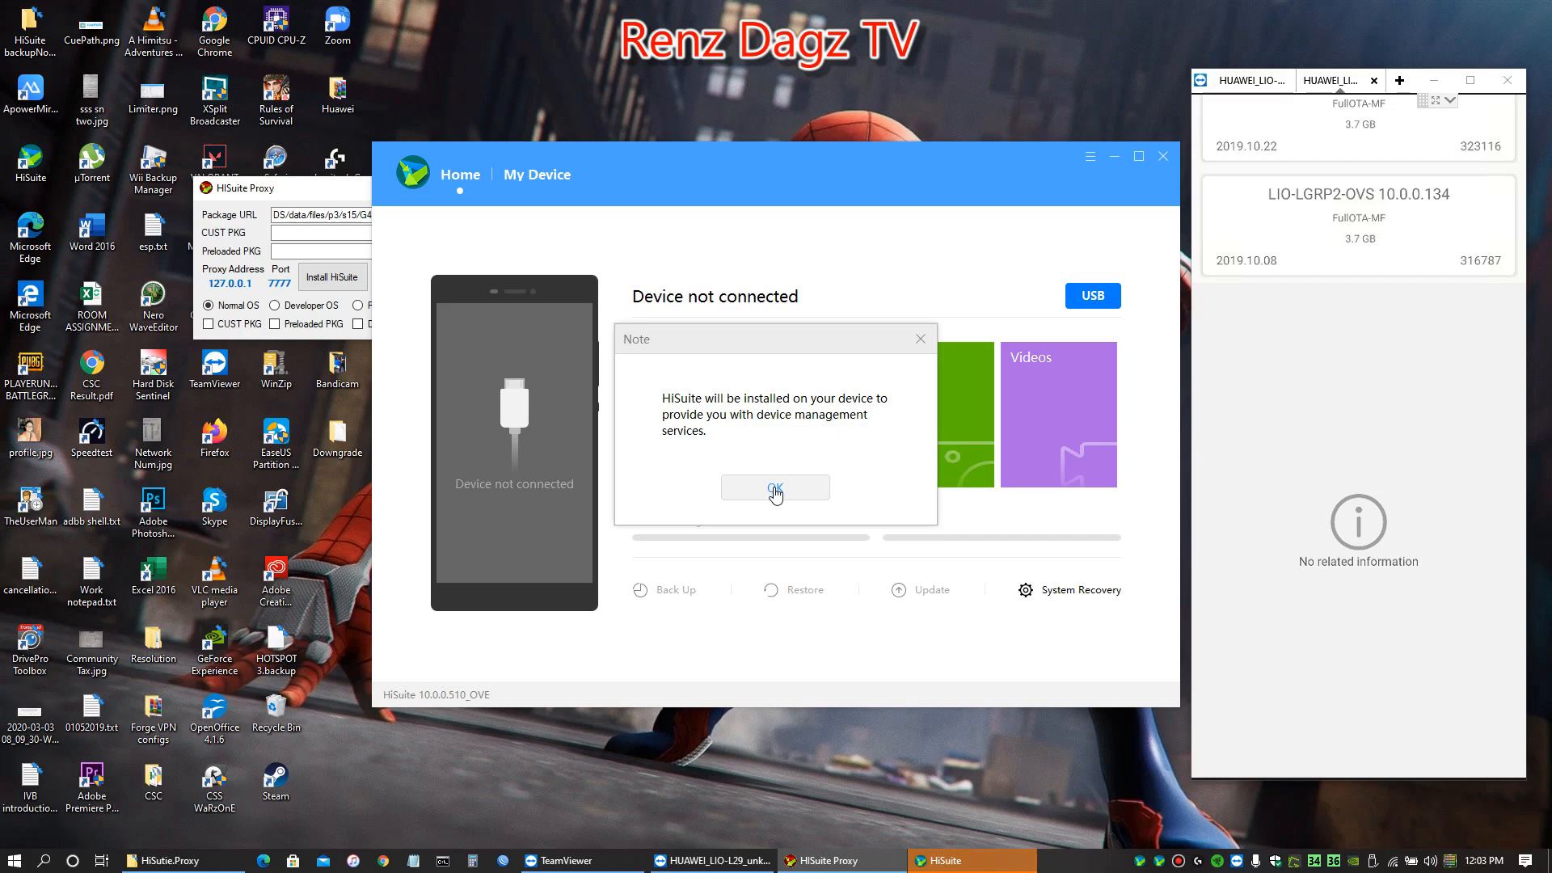
Accept installing HiSuite on the phone and open its HiSuite app to get the connection verification code
{"action": "left_click", "coordinate": [774, 490]}
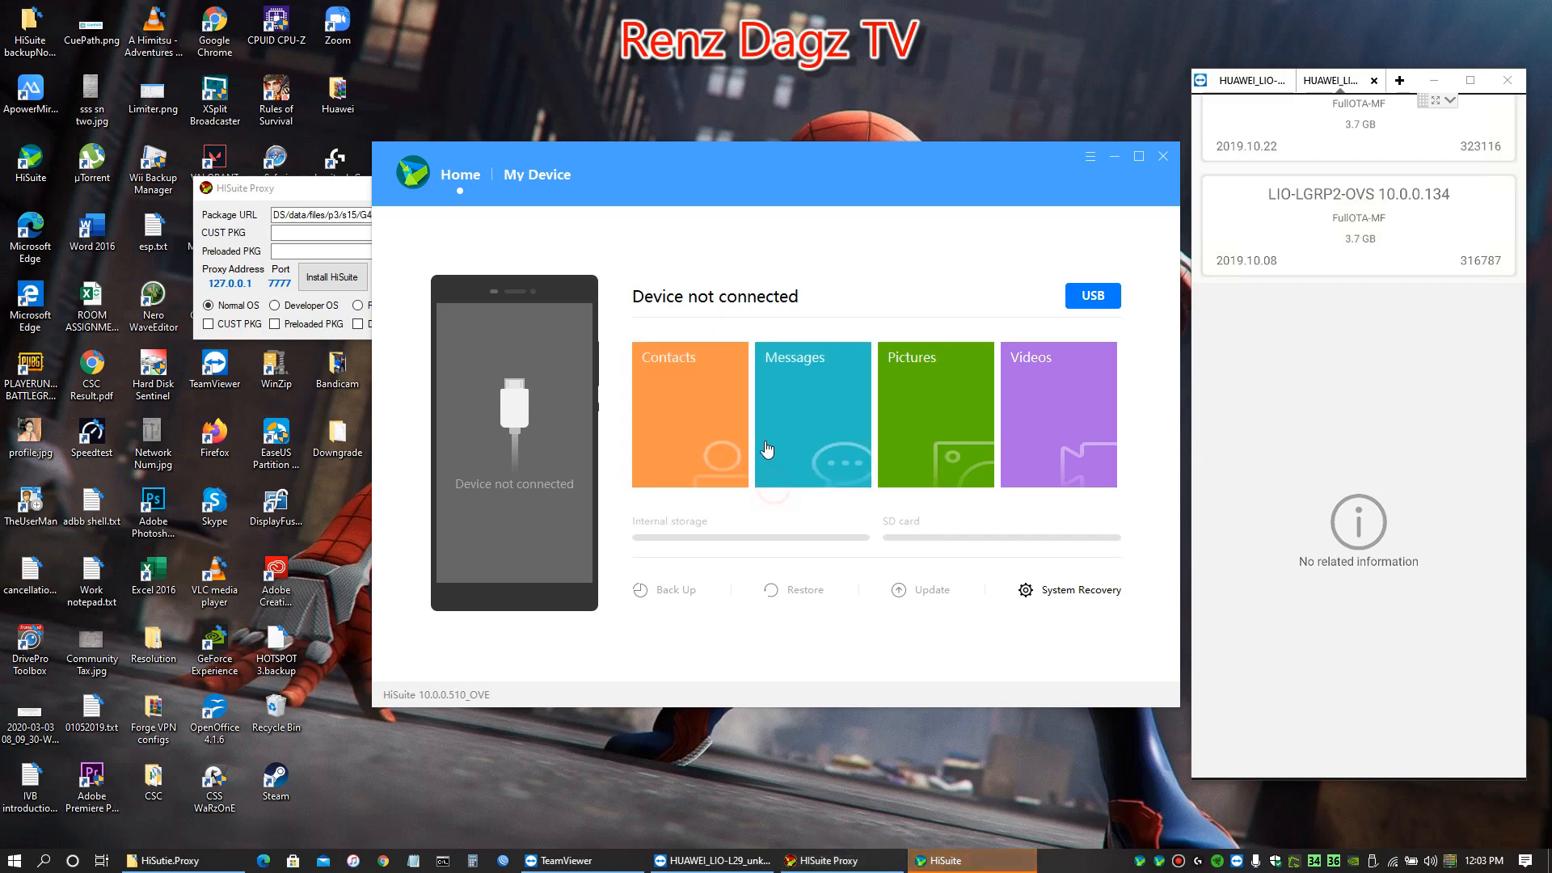
{"action": "left_click", "coordinate": [727, 492]}
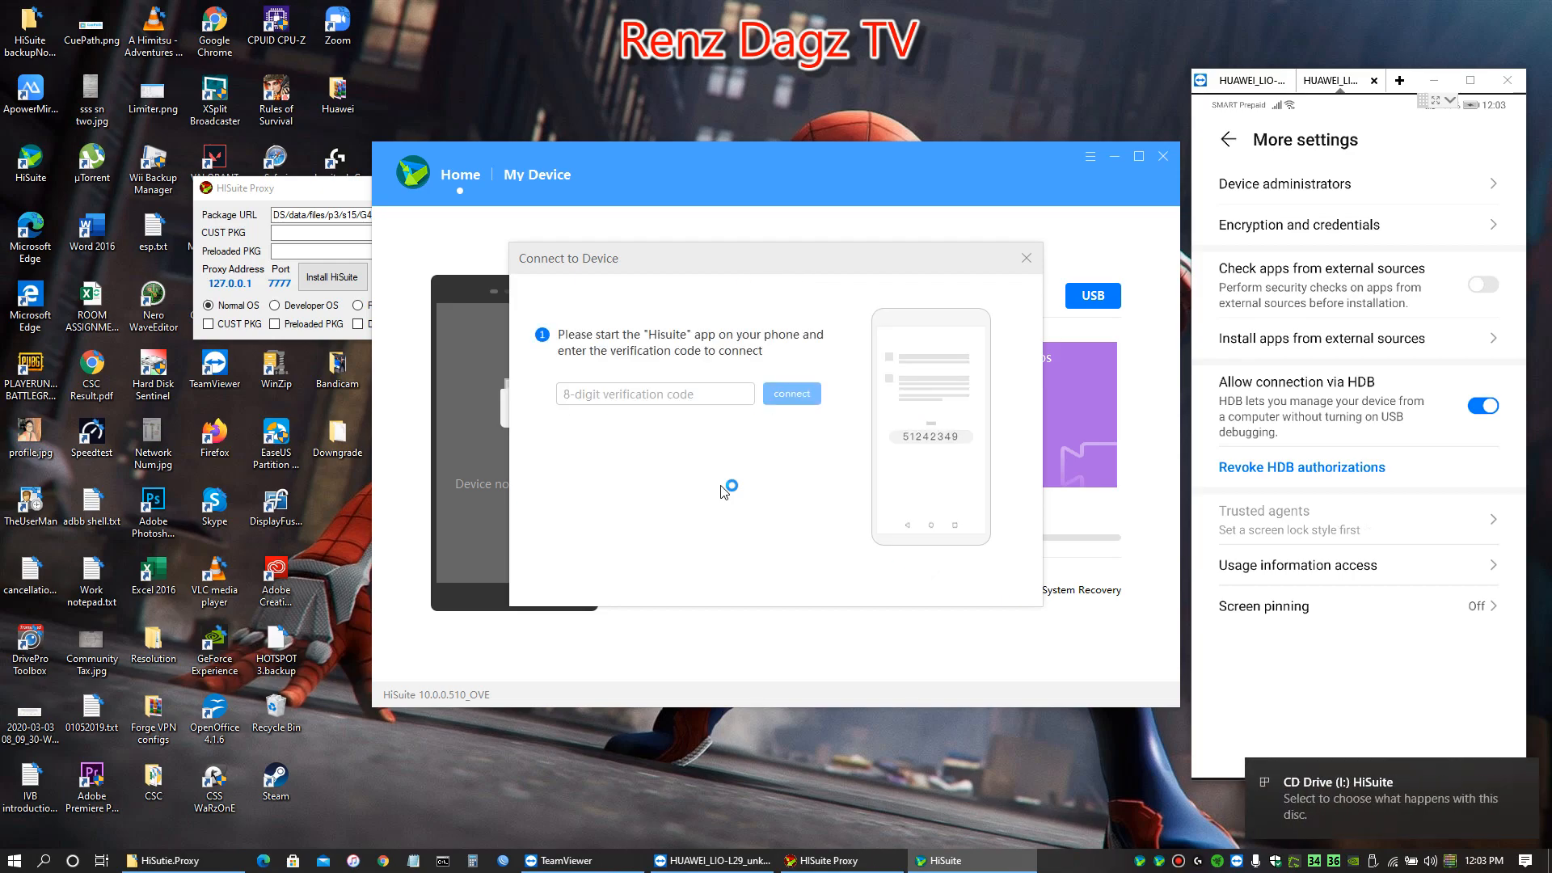
{"action": "left_click", "coordinate": [687, 396]}
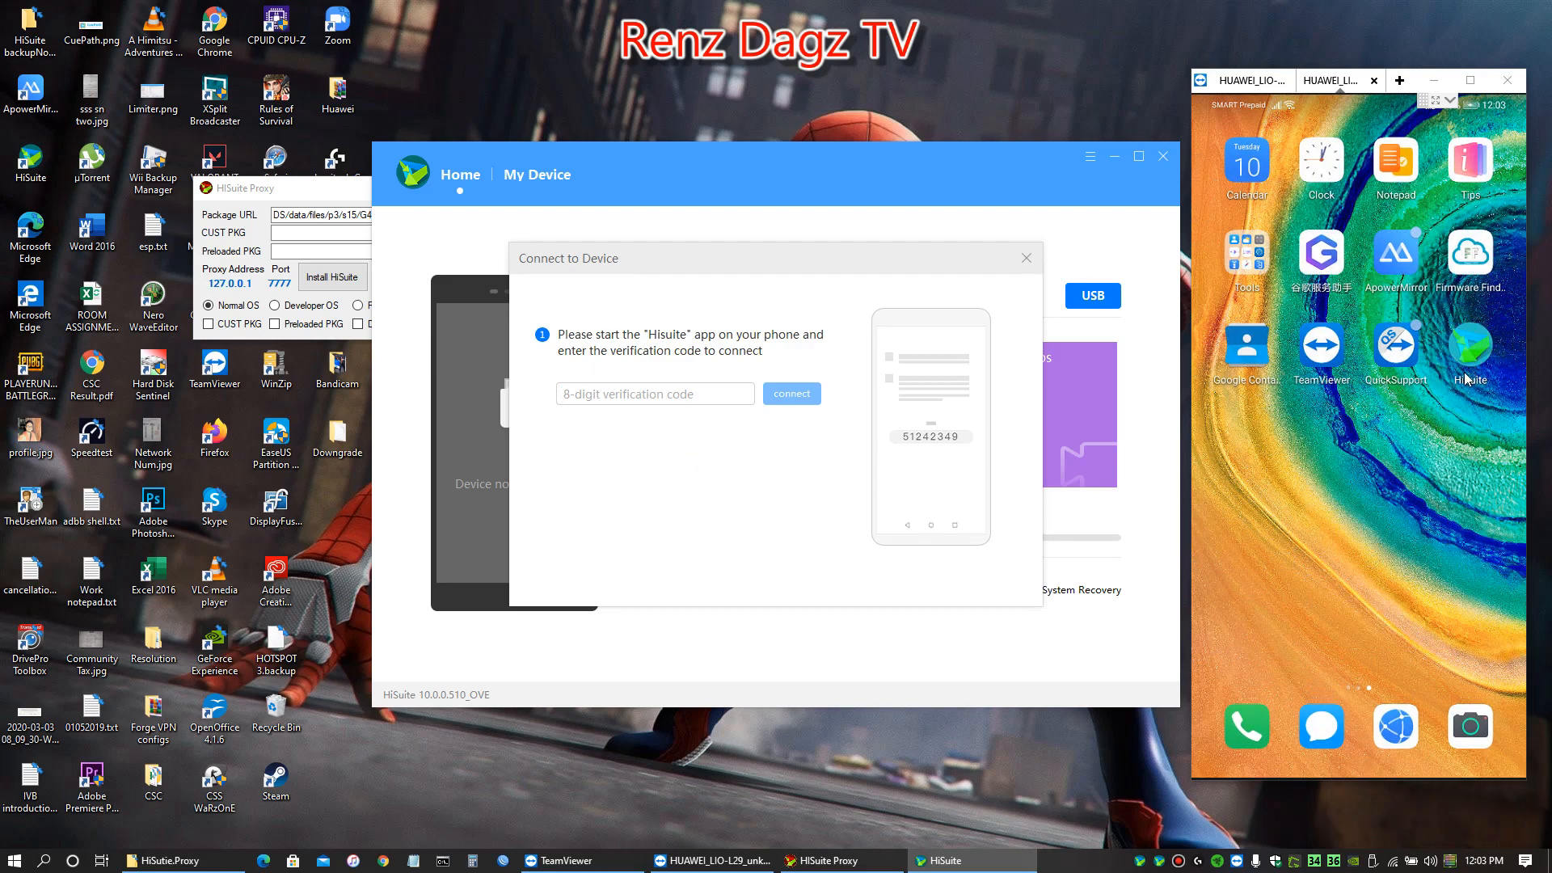
{"action": "left_click", "coordinate": [1462, 382]}
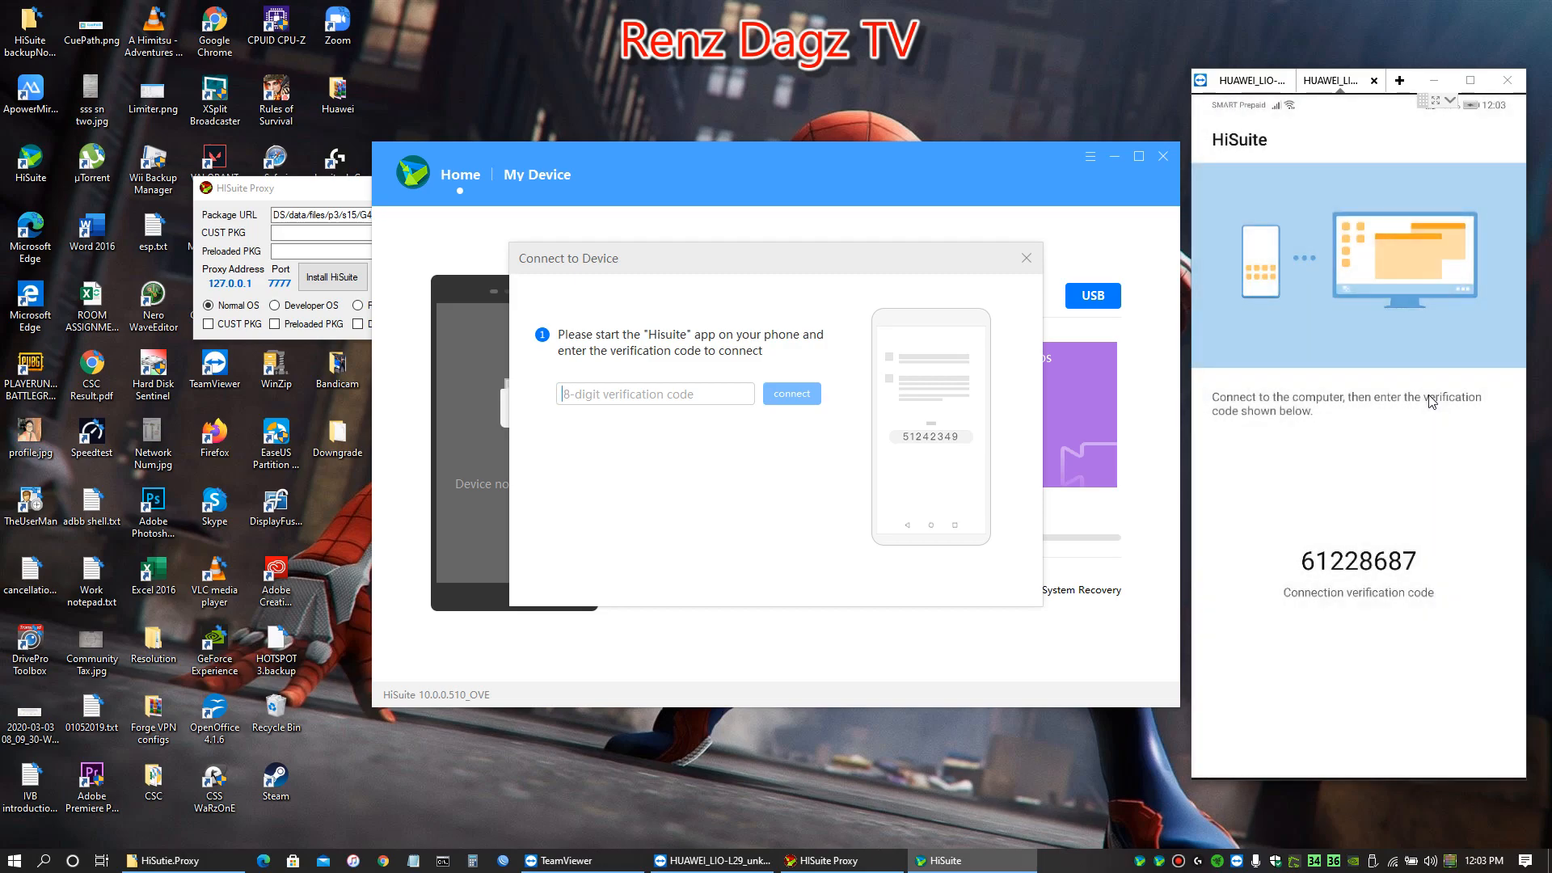
Enter the 8-digit verification code from the phone in HiSuite on the computer and connect the device
{"action": "left_click", "coordinate": [655, 394]}
{"action": "type", "text": "61228687"}
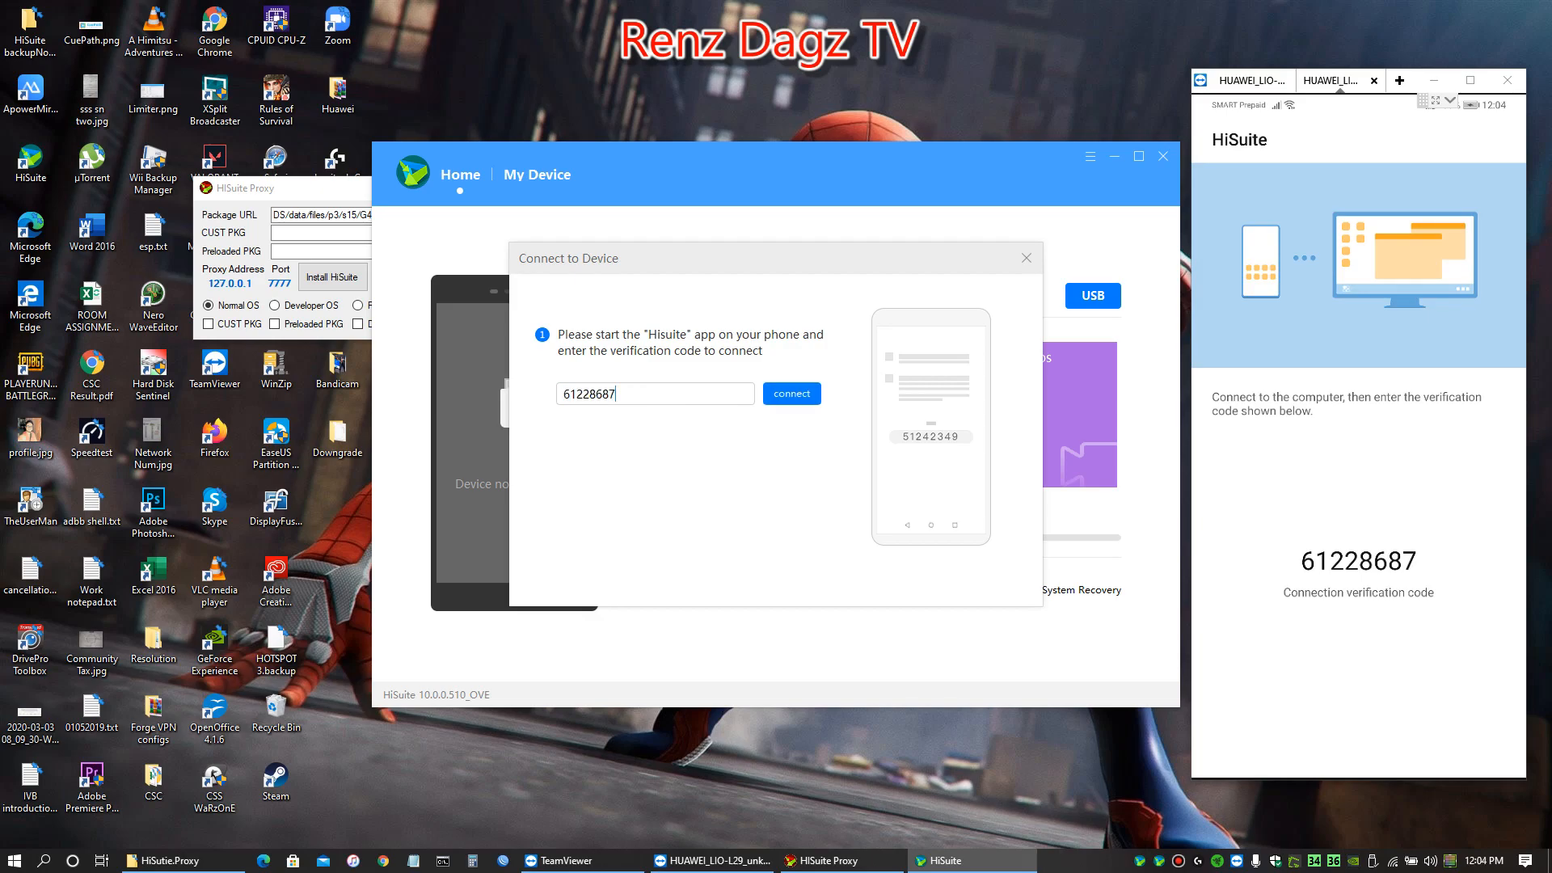
{"action": "left_click", "coordinate": [788, 395]}
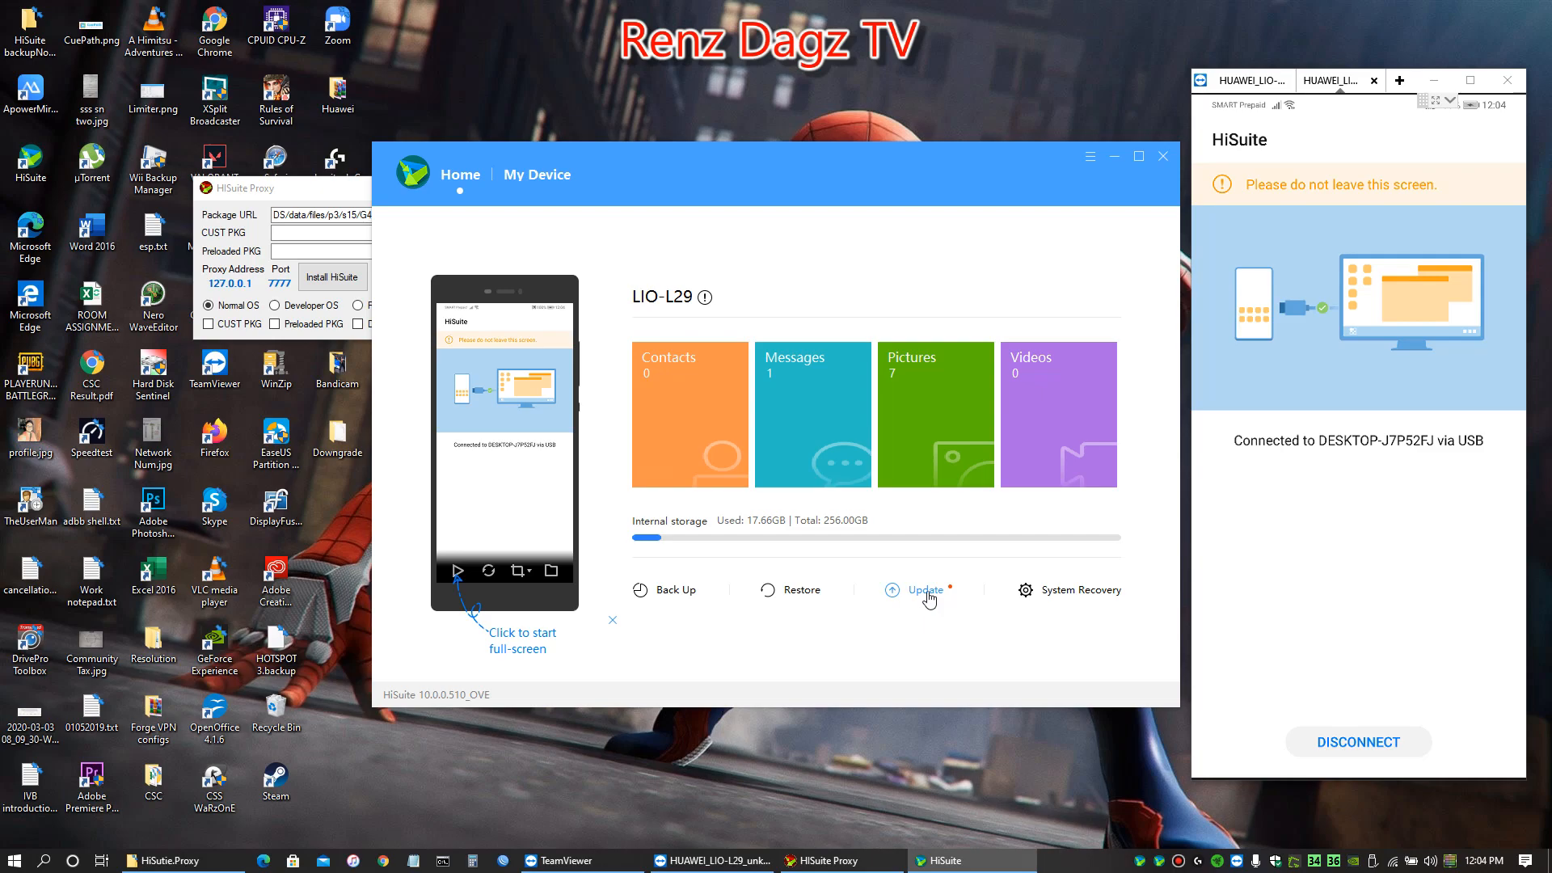
Check the HiSuite Proxy settings and start the phone's update to version 10.0.0.134(C636E6R7P1) in HiSuite
{"action": "left_click", "coordinate": [306, 187]}
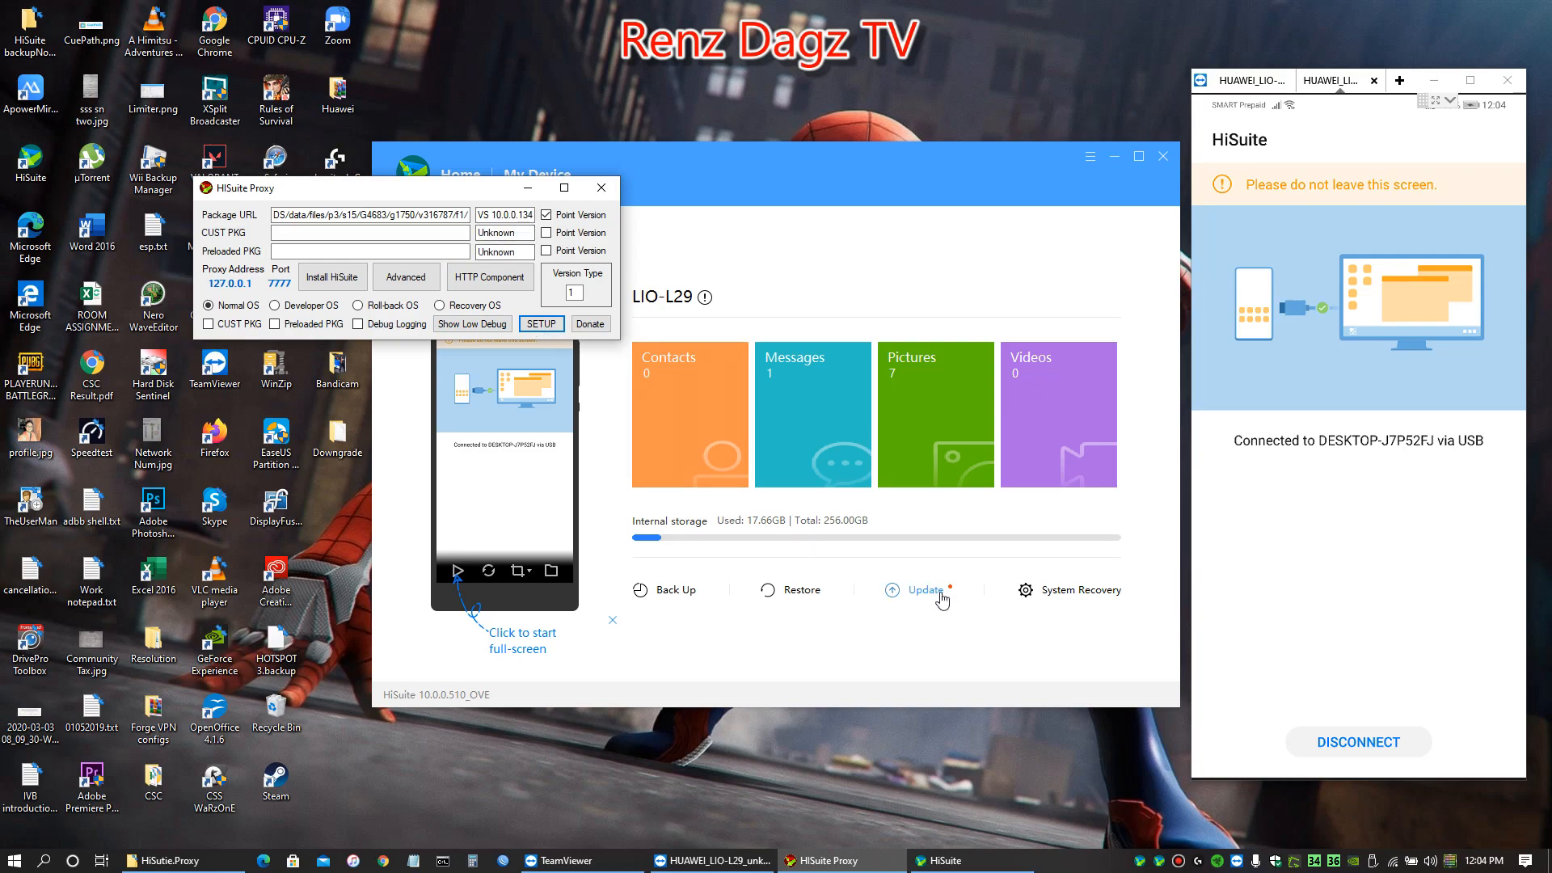
{"action": "left_click", "coordinate": [918, 552]}
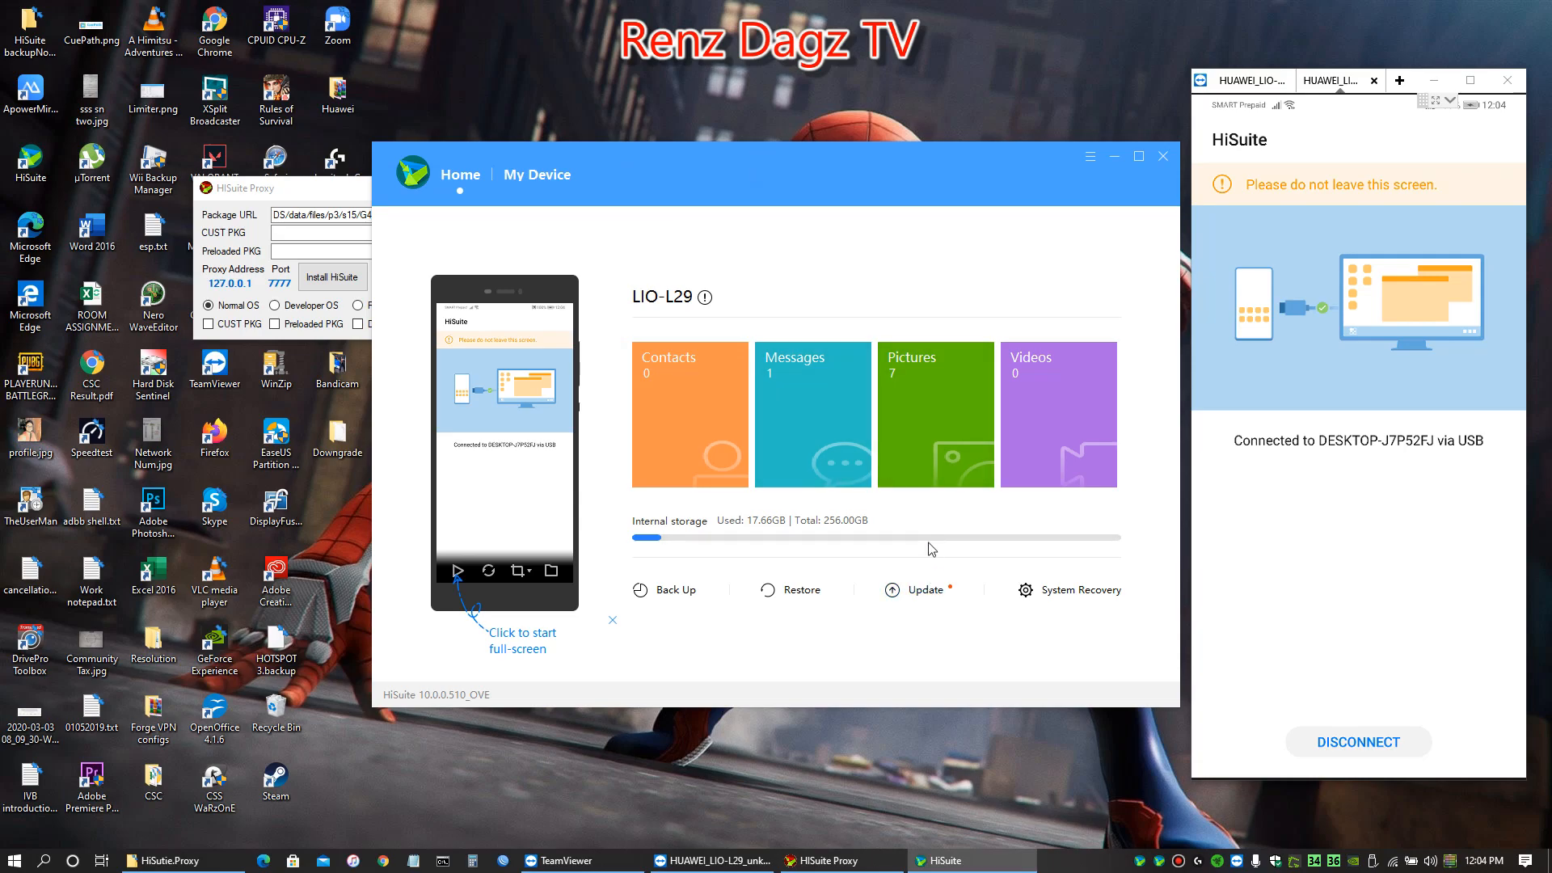
{"action": "left_click", "coordinate": [926, 594]}
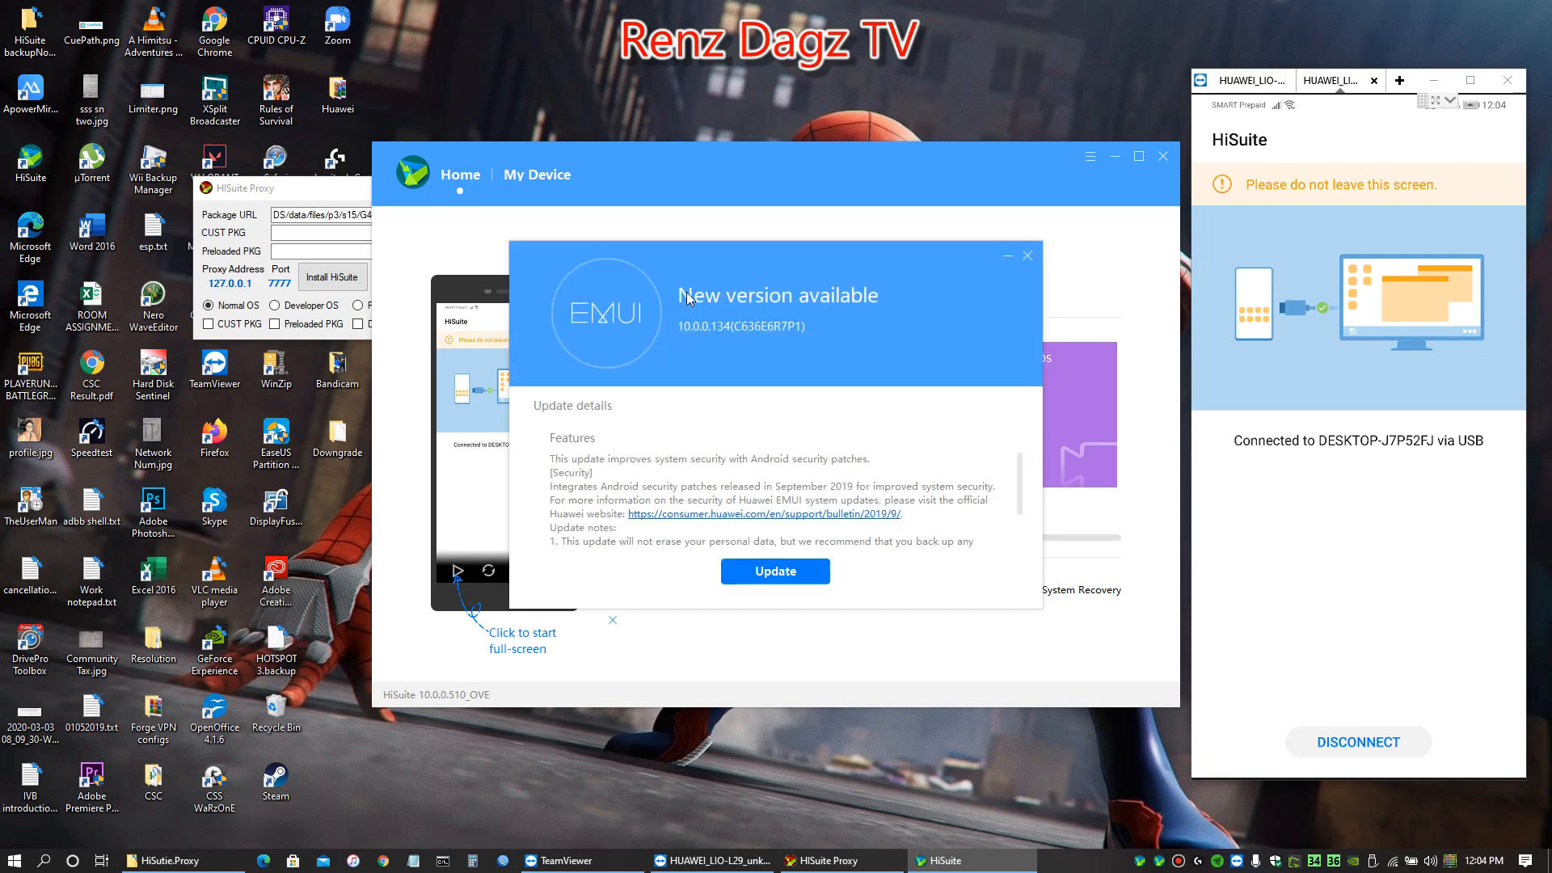
{"action": "left_click", "coordinate": [775, 572]}
{"action": "left_click", "coordinate": [696, 499]}
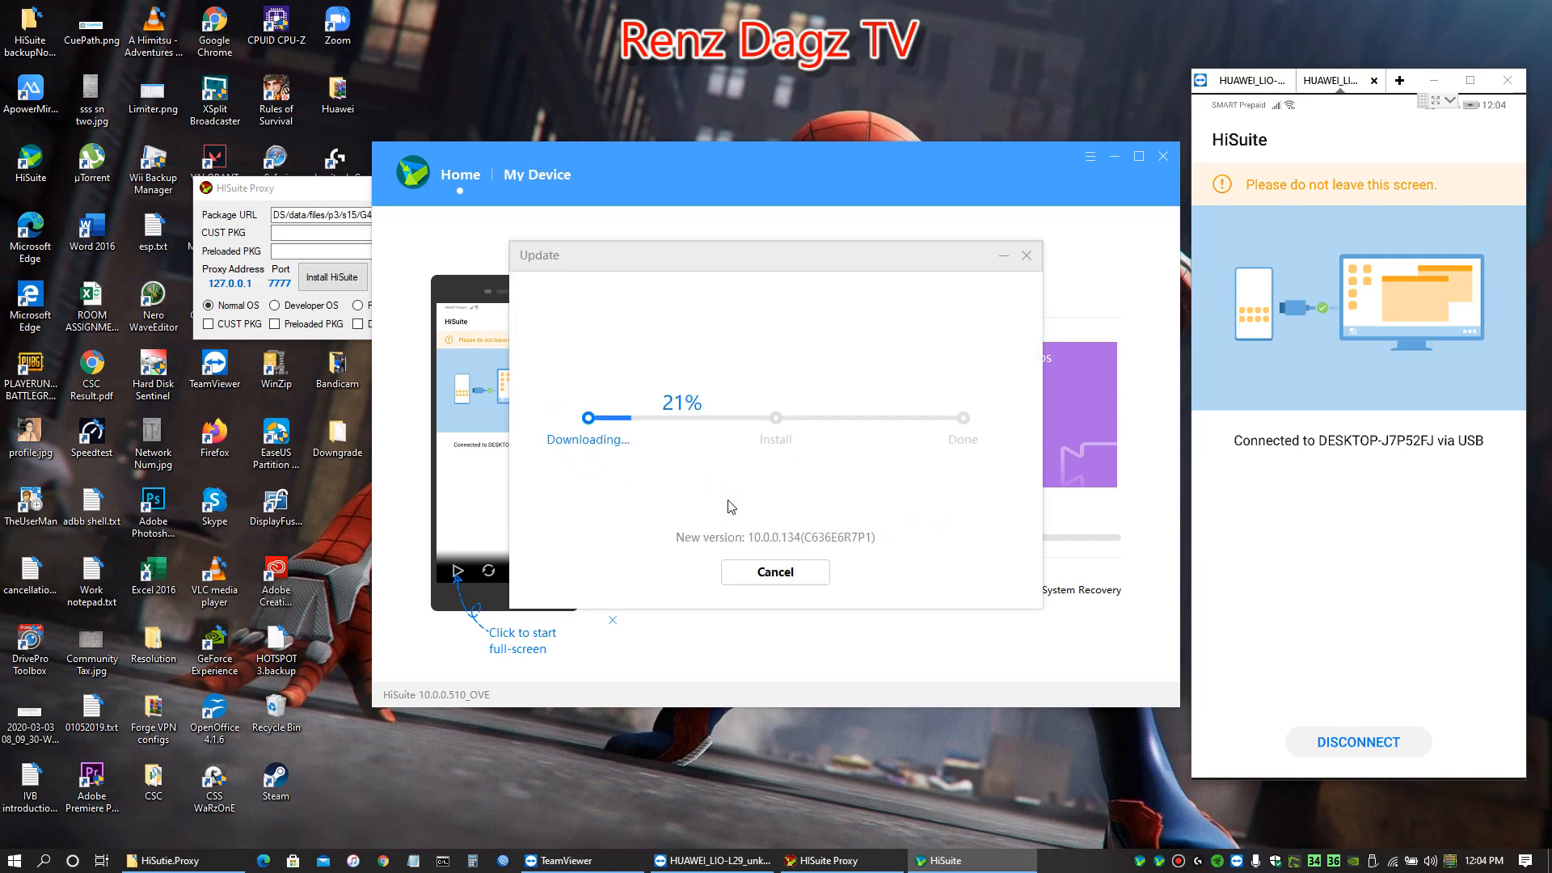